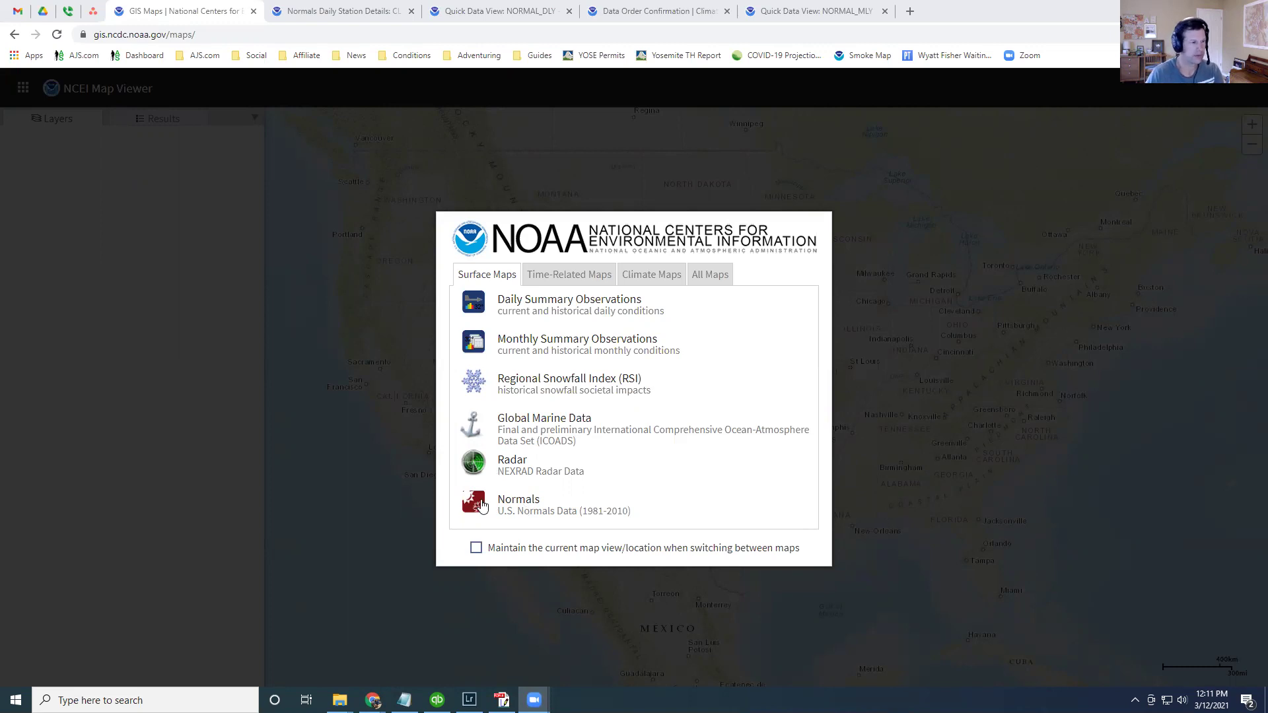
- Open the U.S. Normals Data (1981-2010) map and show only the Monthly Climate Normals layer
{"action": "left_click", "coordinate": [513, 505]}
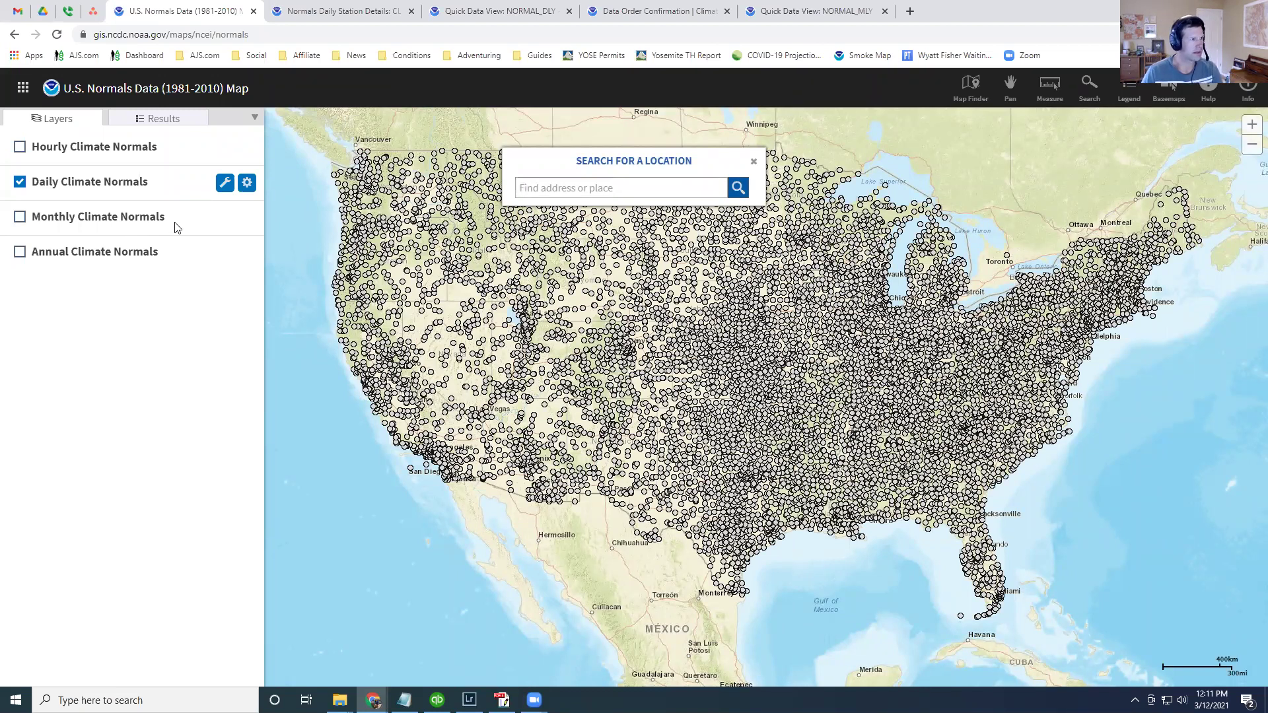
{"action": "left_click", "coordinate": [754, 161]}
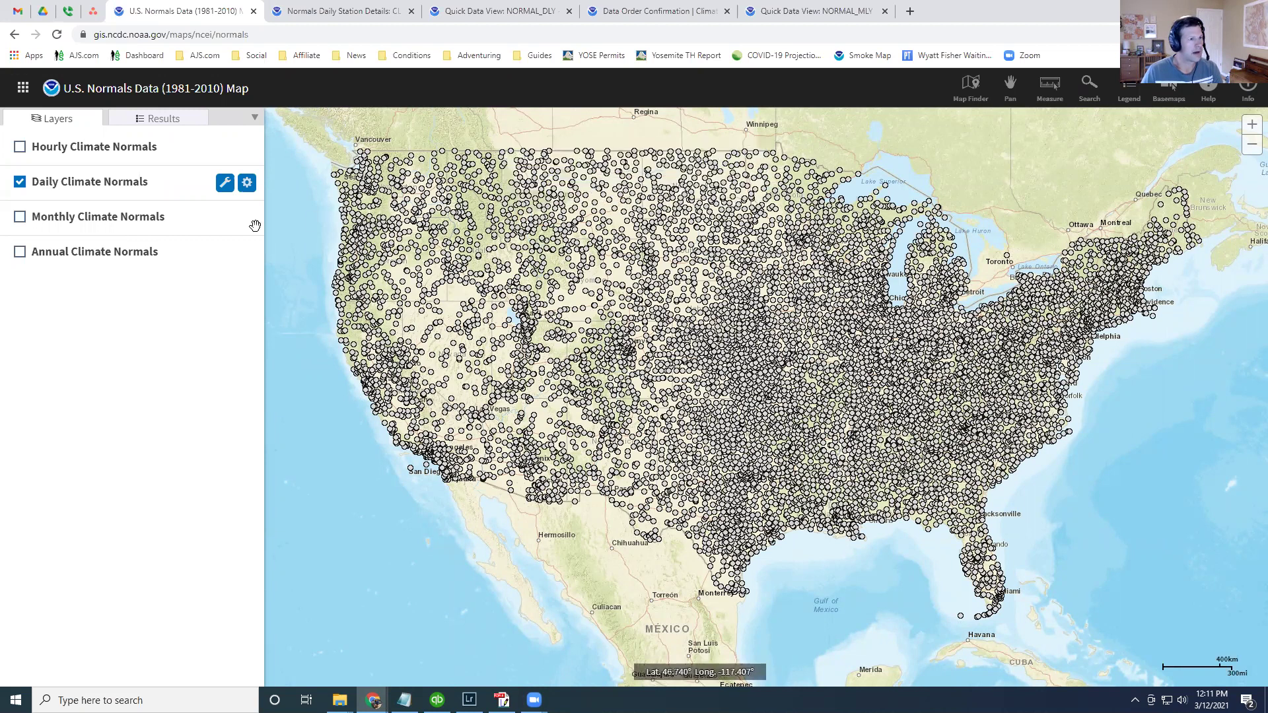
{"action": "left_click", "coordinate": [20, 219]}
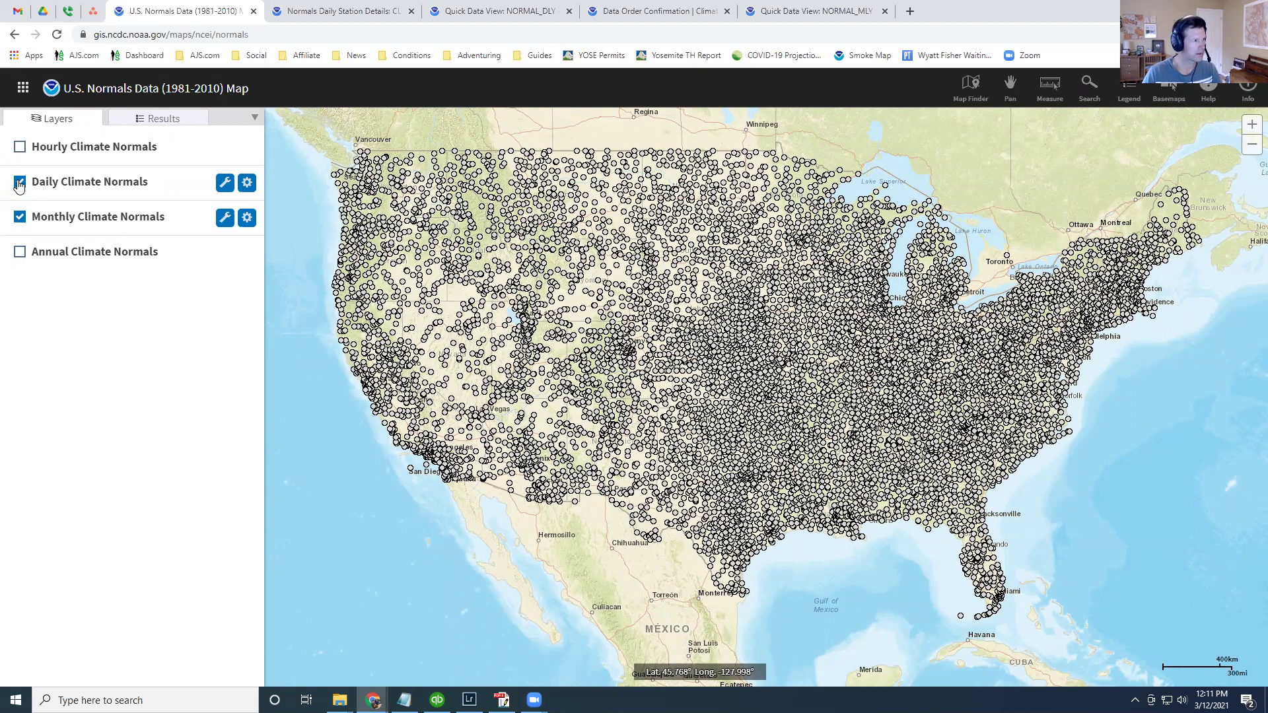
{"action": "left_click", "coordinate": [19, 185]}
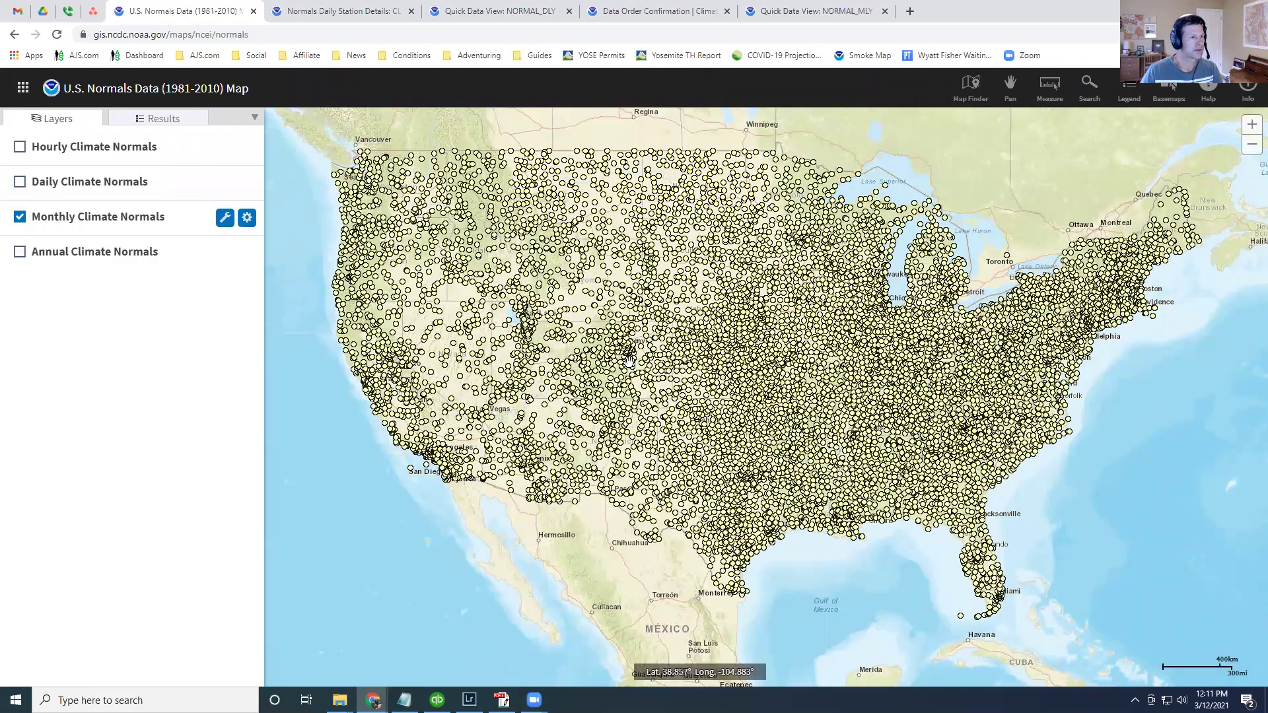
- Examine the monthly normals stations in Colorado around Rocky Mountain National Park, Estes Park and Granby
{"action": "scroll", "coordinate": [628, 361], "scroll_direction": "up", "scroll_amount": 3}
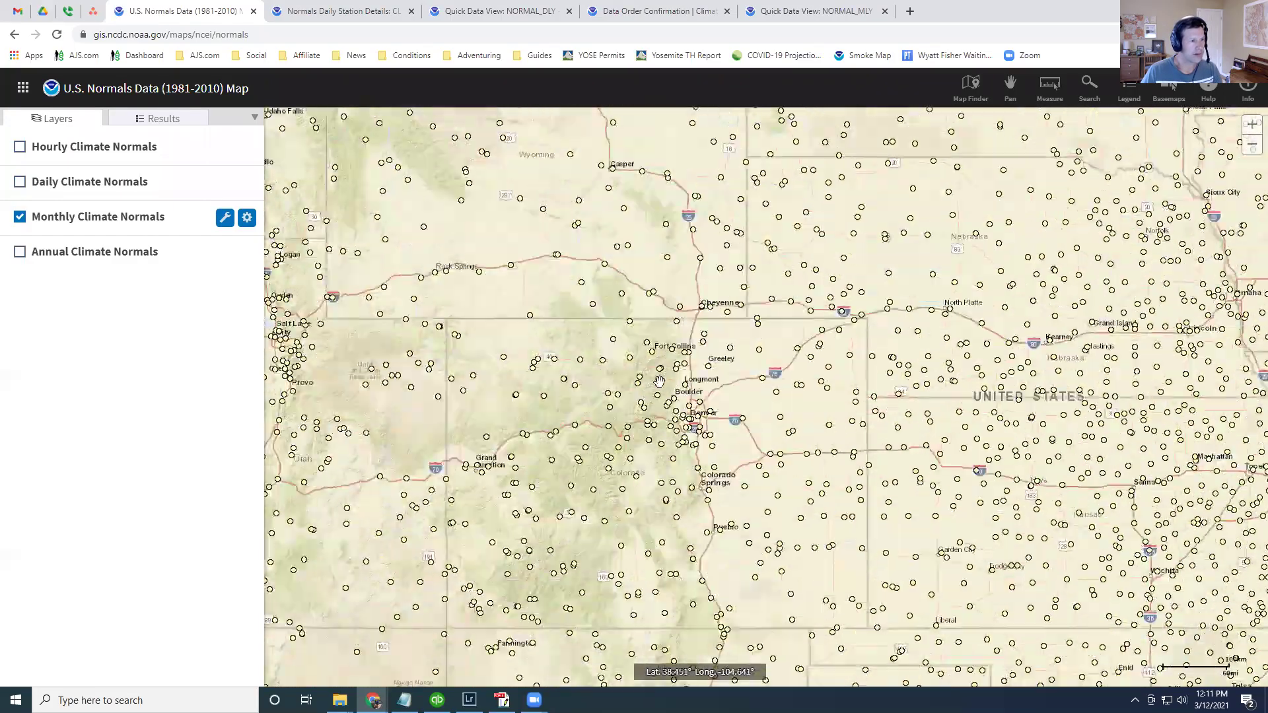
{"action": "scroll", "coordinate": [660, 382], "scroll_direction": "up", "scroll_amount": 2}
{"action": "left_click_drag", "start_coordinate": [639, 431], "coordinate": [761, 454]}
{"action": "scroll", "coordinate": [769, 476], "scroll_direction": "up", "scroll_amount": 1}
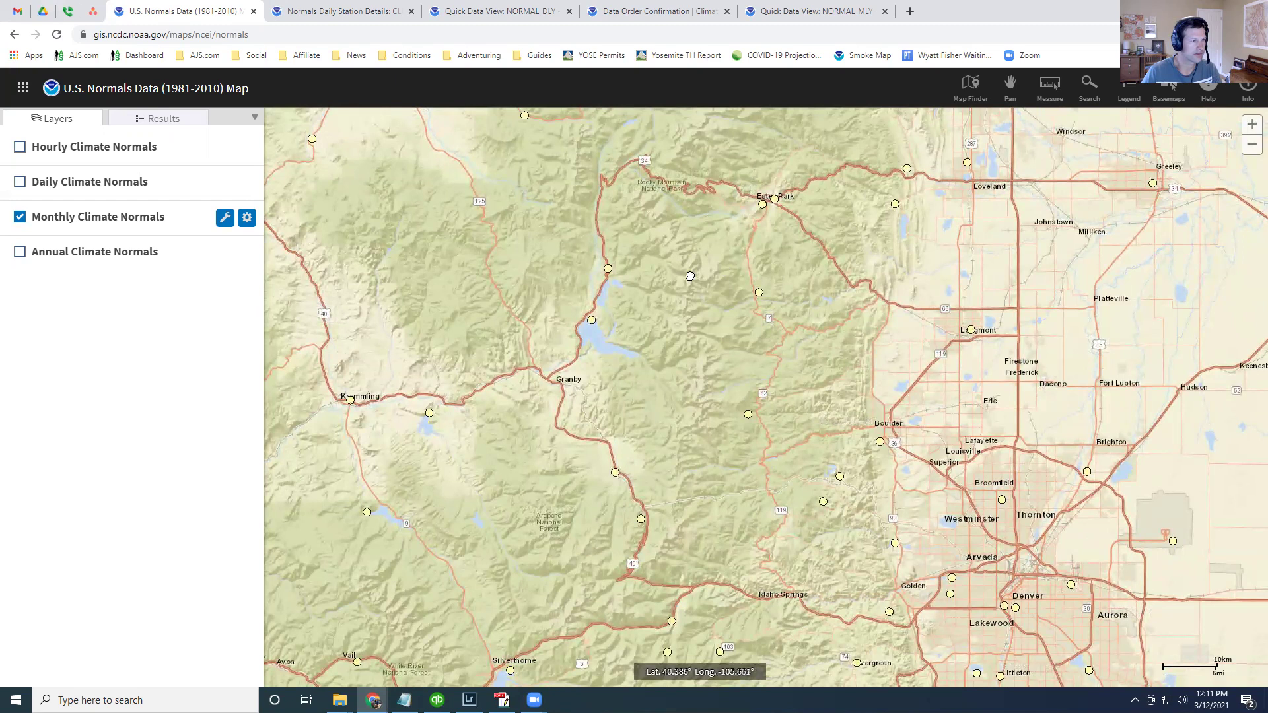
{"action": "left_click_drag", "start_coordinate": [691, 276], "coordinate": [693, 389]}
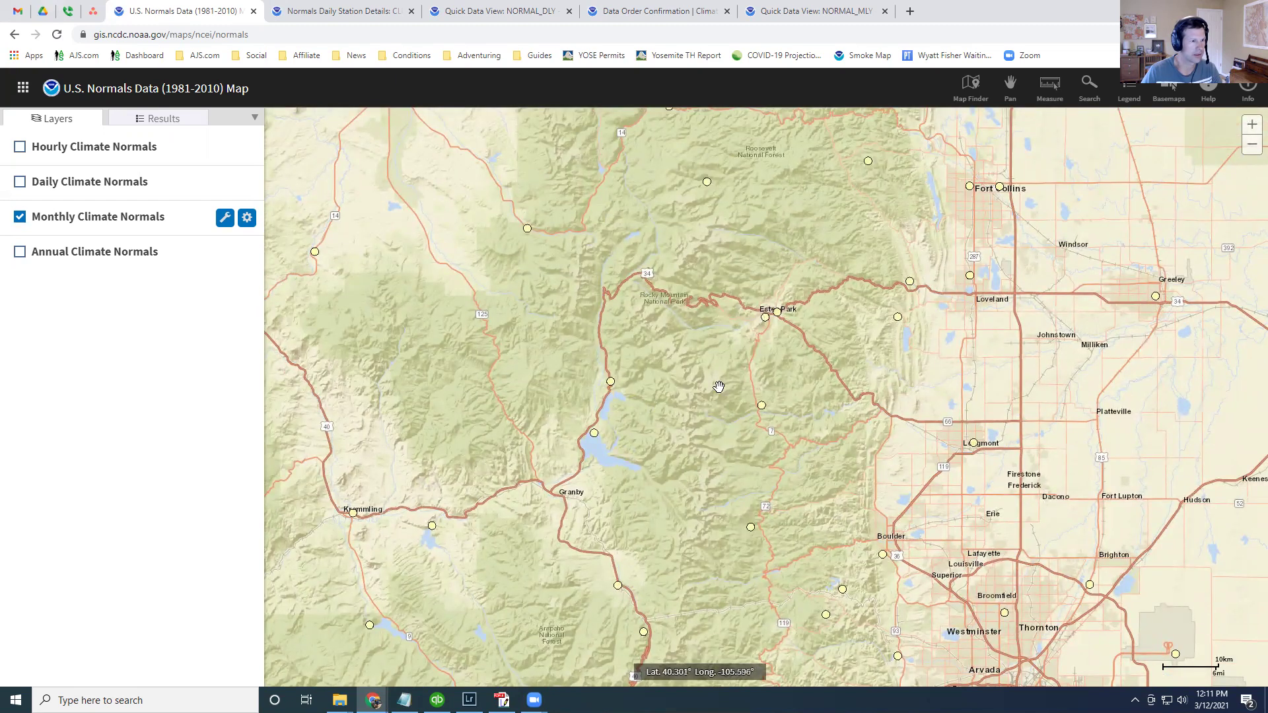
{"action": "left_click_drag", "start_coordinate": [718, 386], "coordinate": [725, 255]}
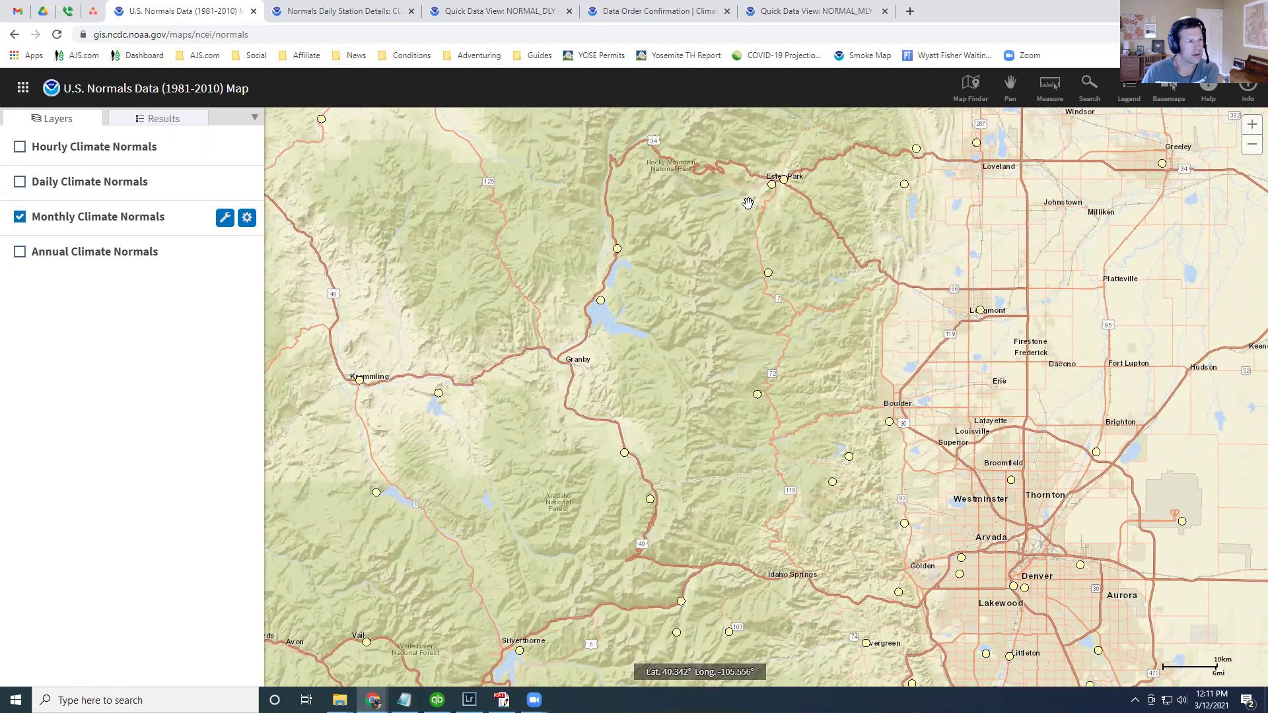
{"action": "left_click_drag", "start_coordinate": [730, 268], "coordinate": [727, 282]}
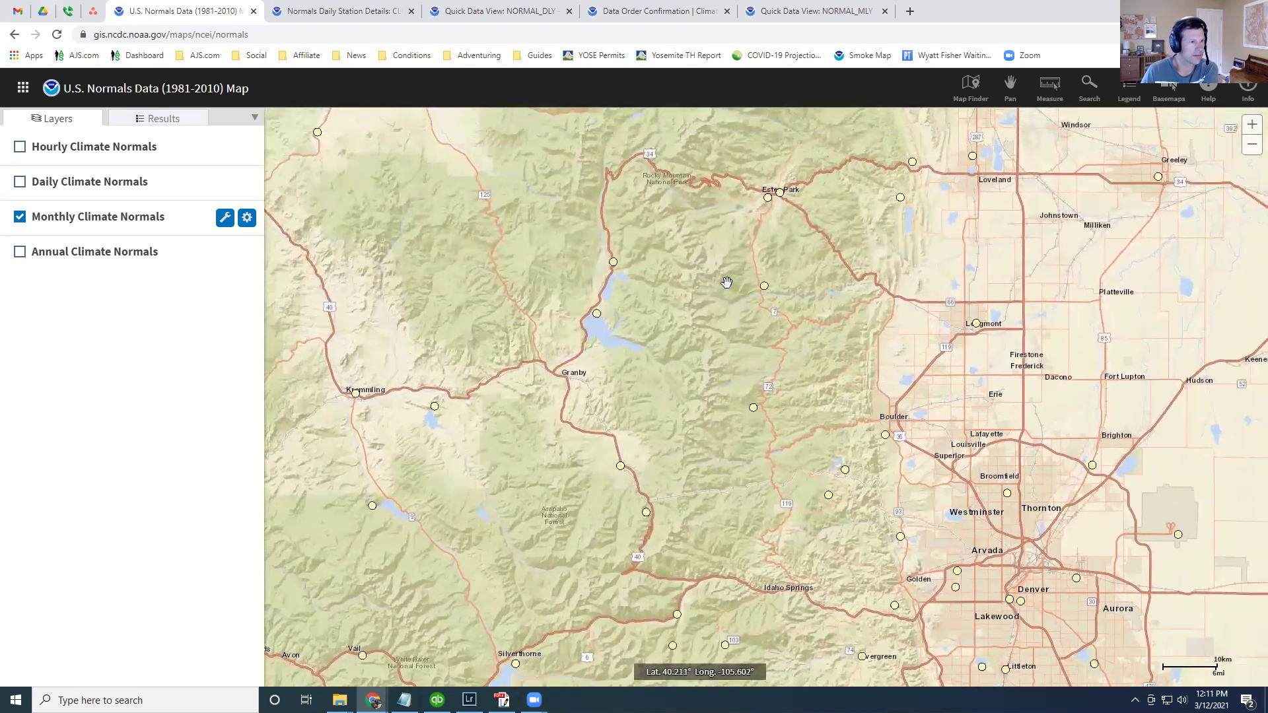
{"action": "left_click_drag", "start_coordinate": [697, 182], "coordinate": [712, 223]}
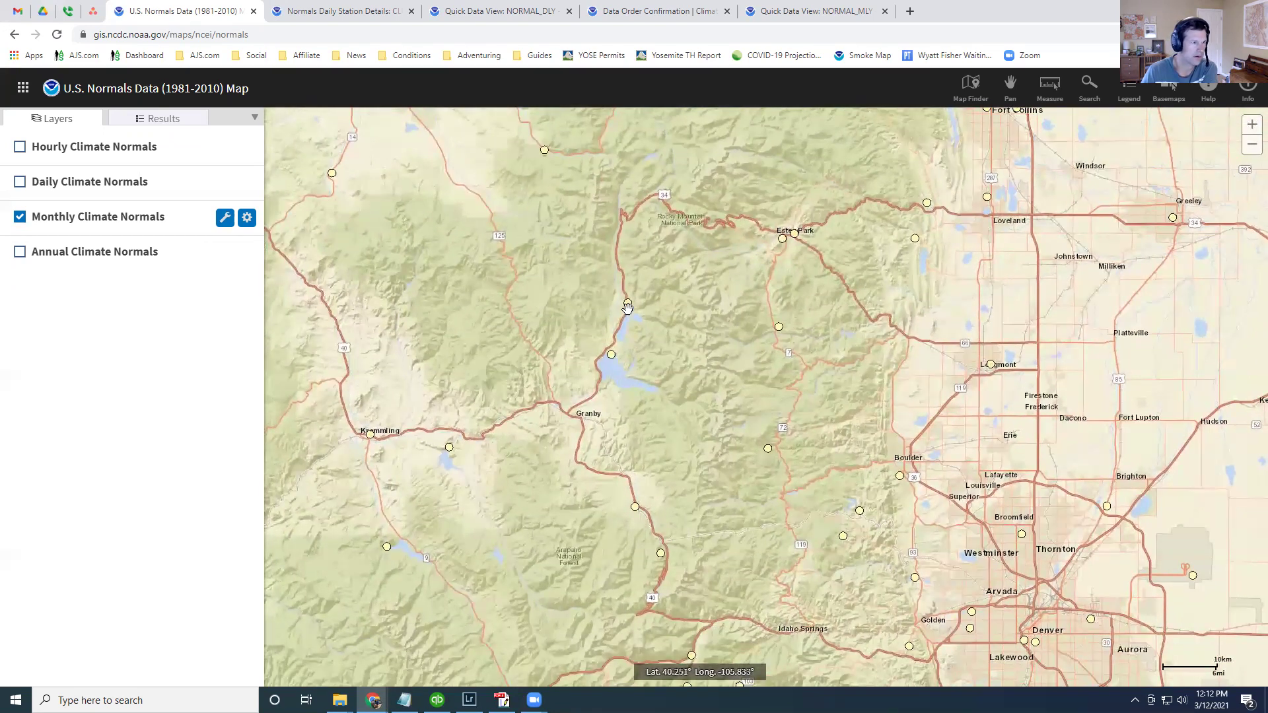
{"action": "left_click_drag", "start_coordinate": [782, 455], "coordinate": [784, 421]}
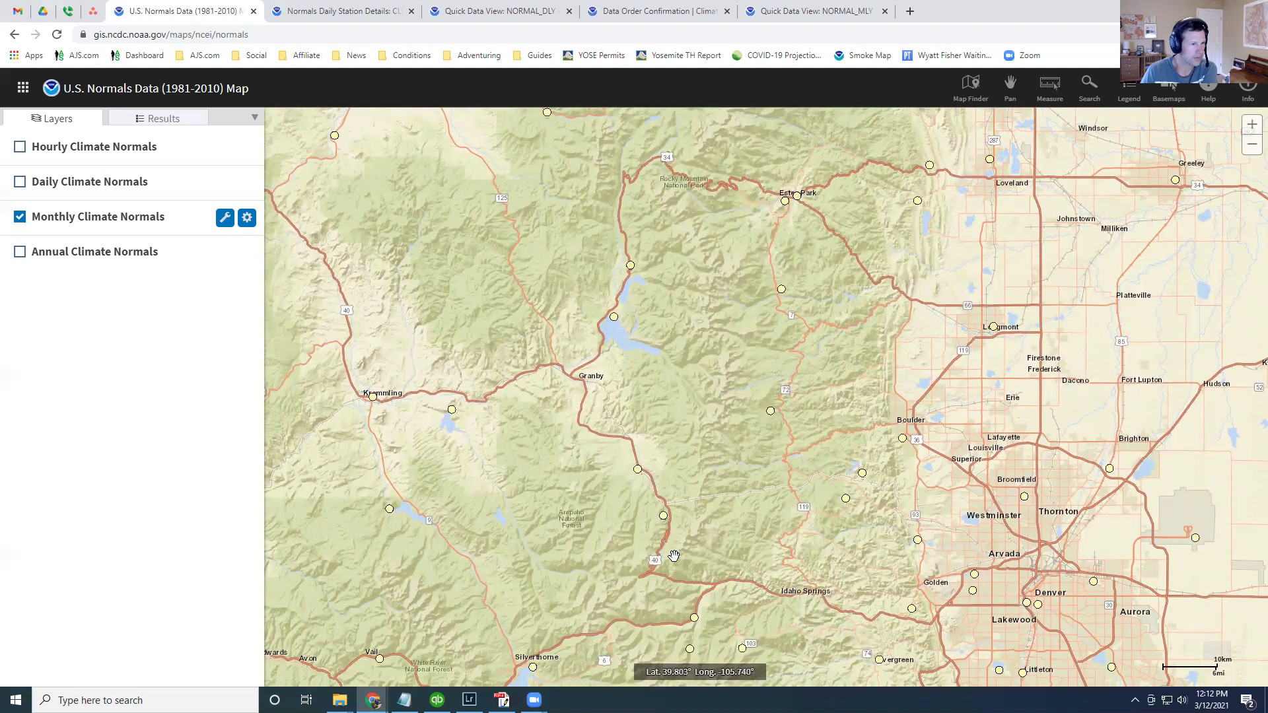
- Examine the stations around Fraser and Winter Park and the mountains west of Boulder
{"action": "scroll", "coordinate": [669, 541], "scroll_direction": "up", "scroll_amount": 1}
{"action": "scroll", "coordinate": [670, 542], "scroll_direction": "up", "scroll_amount": 1}
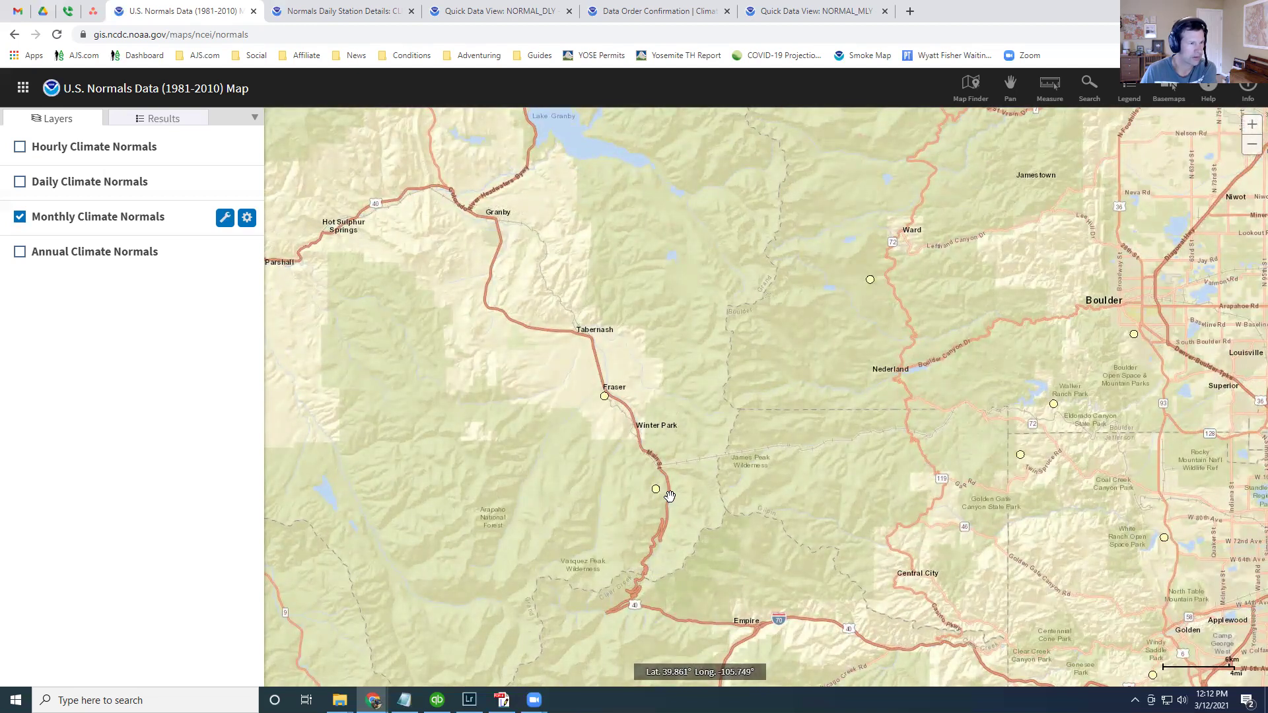
{"action": "key", "text": "Right"}
{"action": "scroll", "coordinate": [663, 482], "scroll_direction": "down", "scroll_amount": 1}
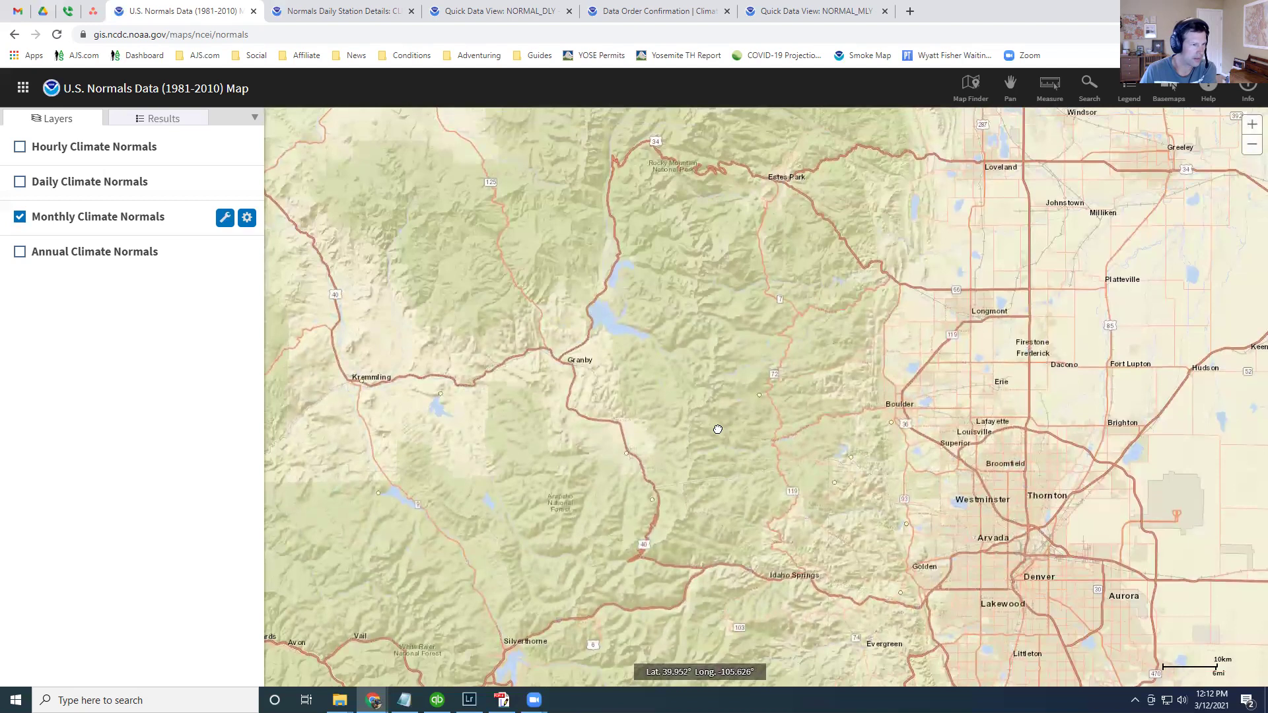
{"action": "scroll", "coordinate": [712, 410], "scroll_direction": "up", "scroll_amount": 1}
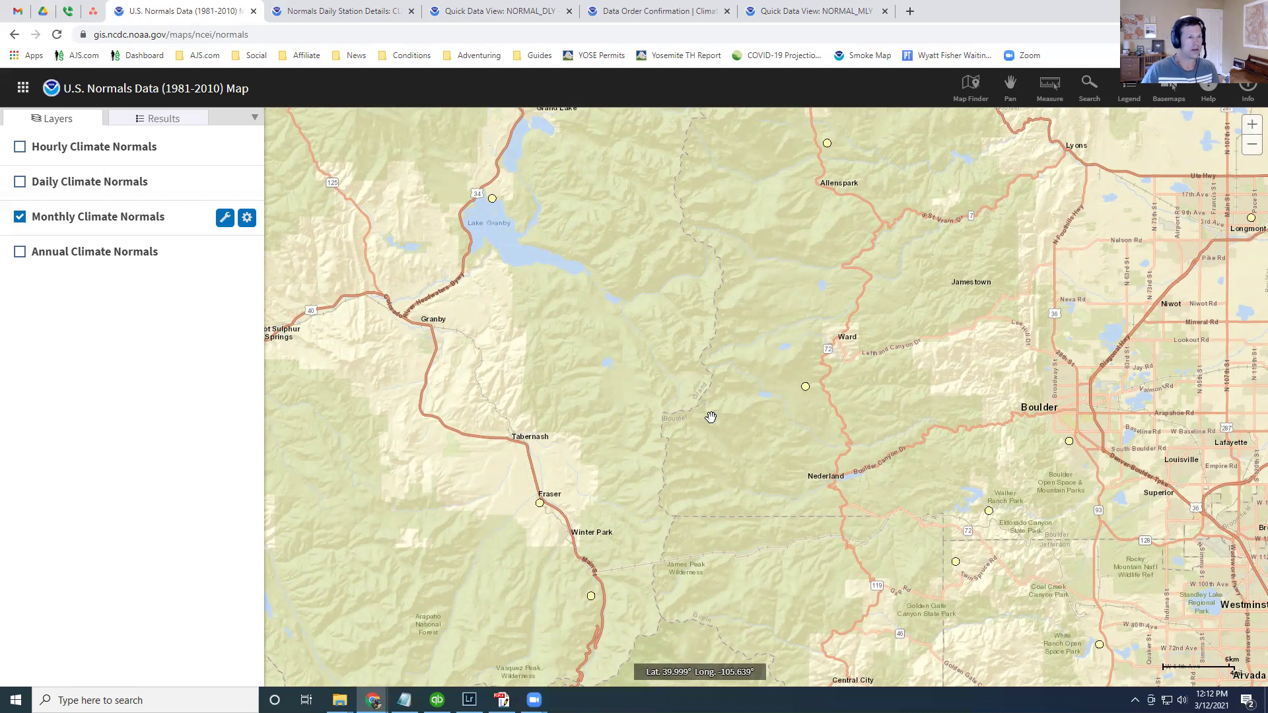
{"action": "scroll", "coordinate": [727, 411], "scroll_direction": "down", "scroll_amount": 1}
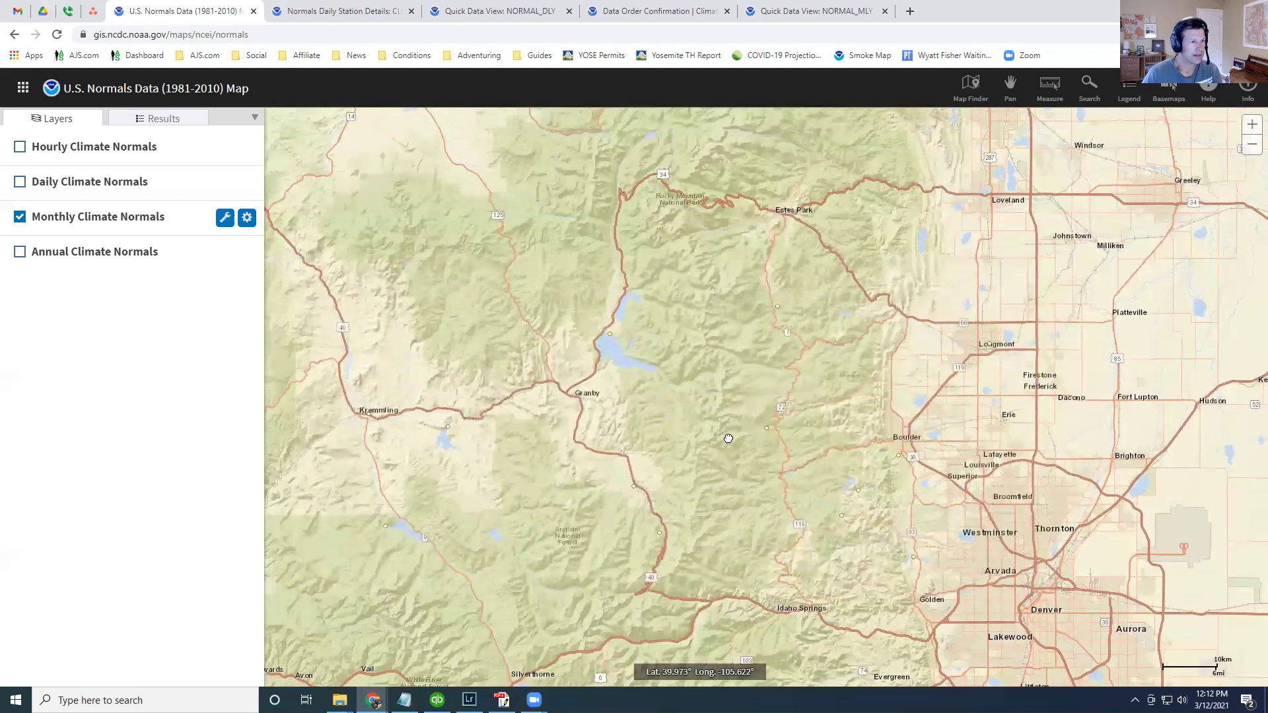
{"action": "left_click_drag", "start_coordinate": [723, 418], "coordinate": [731, 399]}
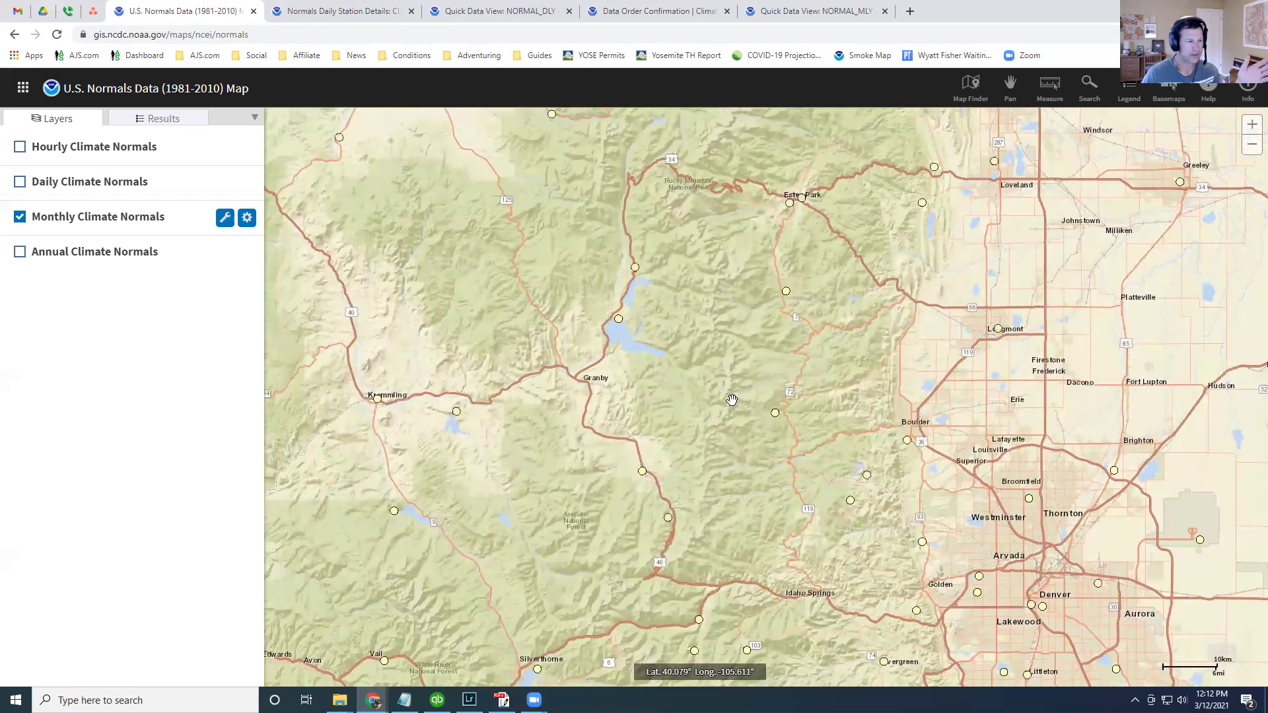
- Examine the stations farther south around Silverthorne, Breckenridge, Climax and Leadville
{"action": "left_click_drag", "start_coordinate": [721, 426], "coordinate": [800, 258]}
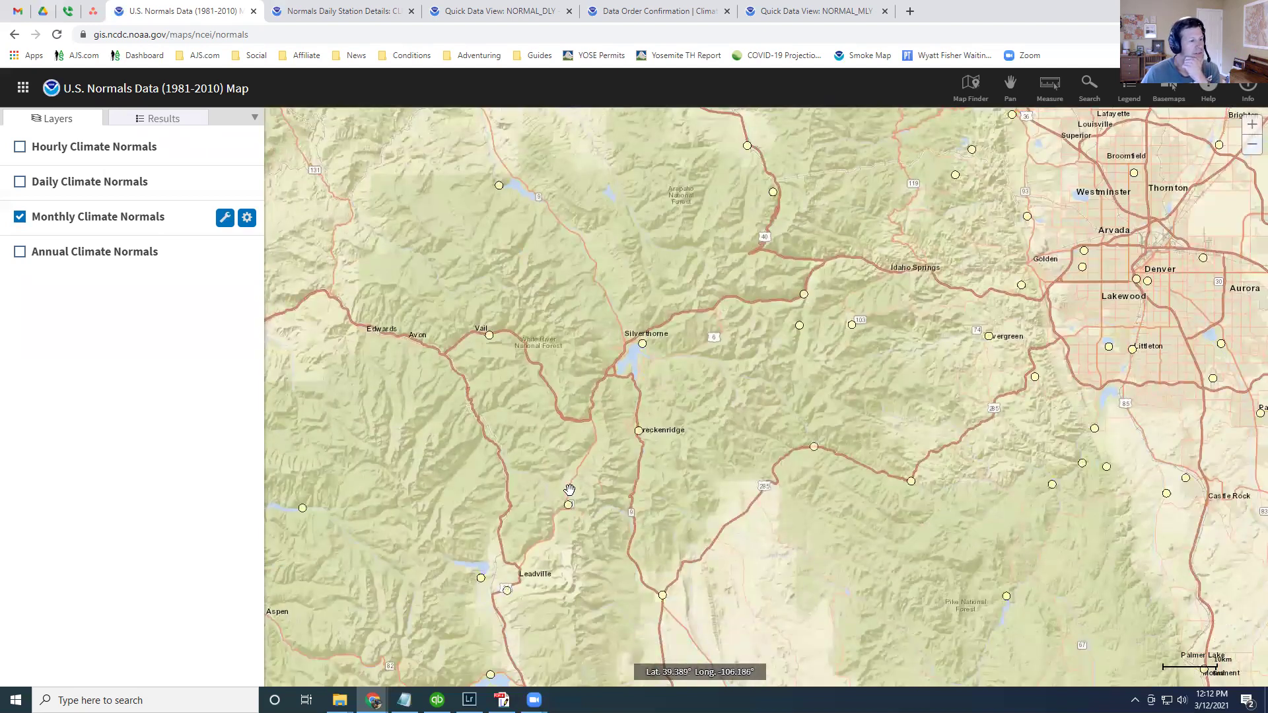
{"action": "scroll", "coordinate": [568, 505], "scroll_direction": "up", "scroll_amount": 1}
{"action": "mouse_move", "coordinate": [572, 513]}
{"action": "left_mouse_down"}
{"action": "mouse_move", "coordinate": [661, 444]}
{"action": "mouse_move", "coordinate": [577, 520]}
{"action": "left_mouse_up"}
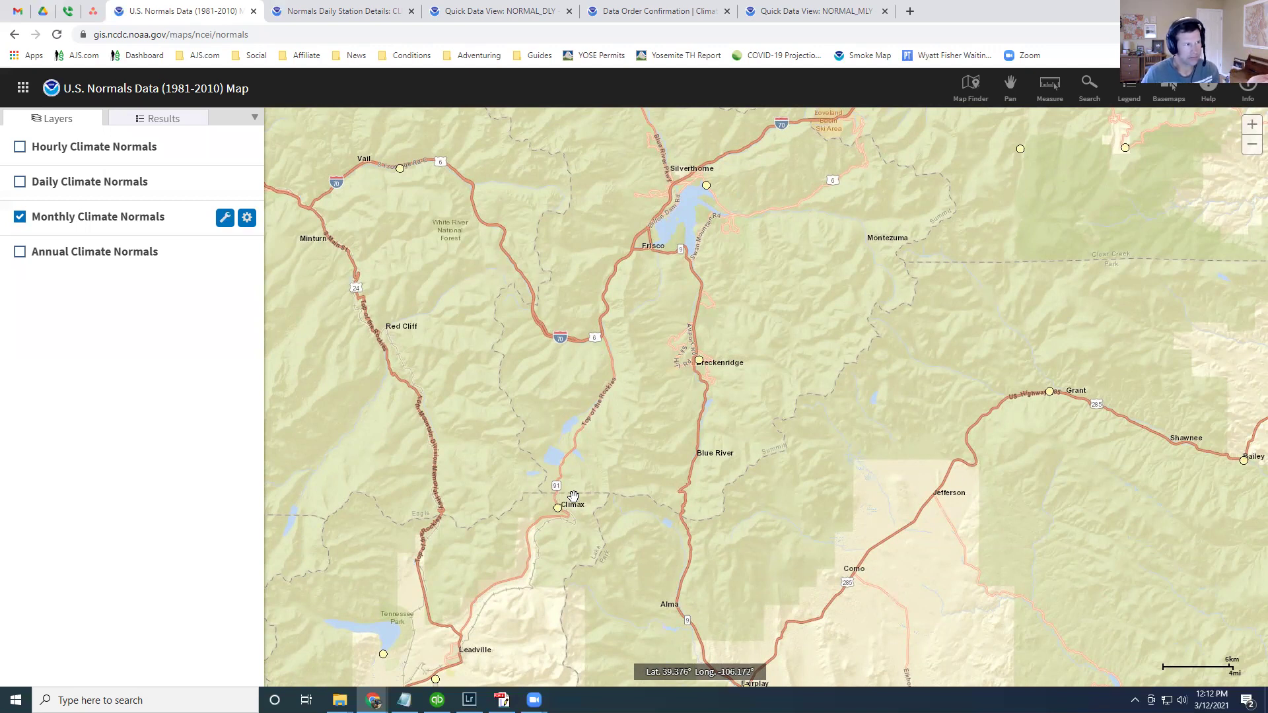
{"action": "scroll", "coordinate": [573, 497], "scroll_direction": "down", "scroll_amount": 1}
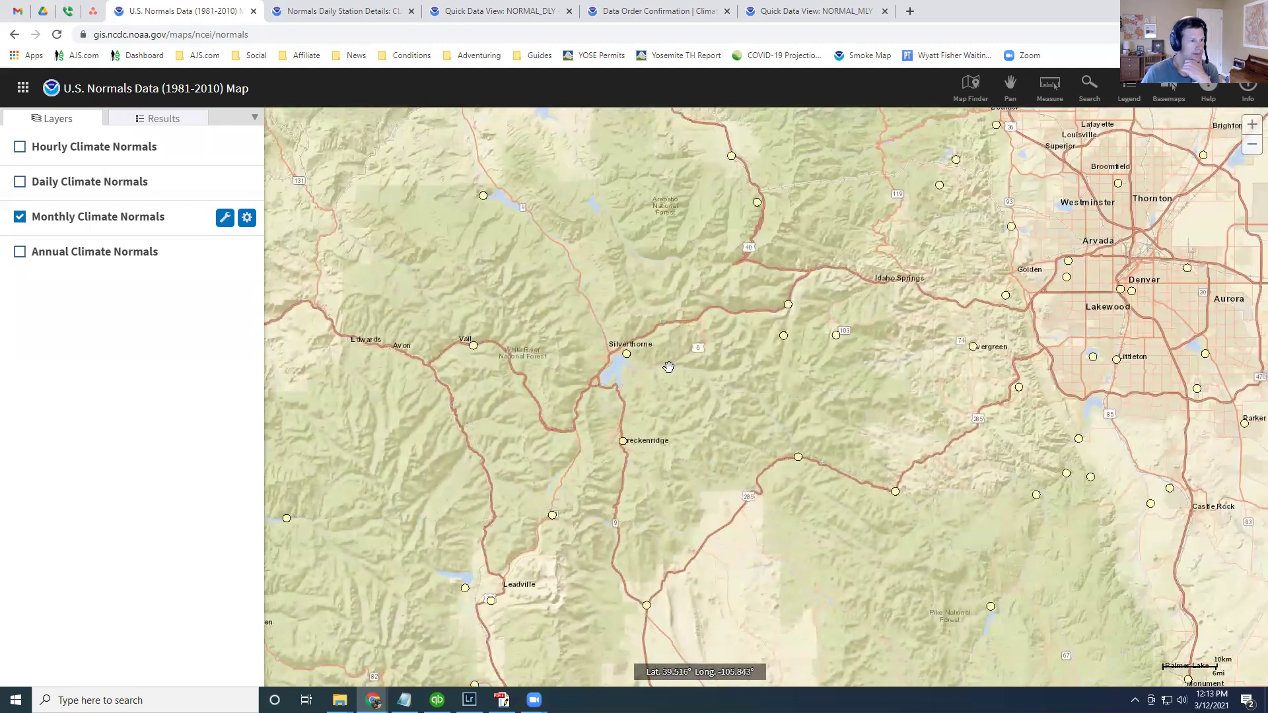
{"action": "left_click_drag", "start_coordinate": [668, 367], "coordinate": [667, 467]}
{"action": "mouse_move", "coordinate": [639, 134]}
{"action": "left_mouse_down"}
{"action": "mouse_move", "coordinate": [644, 198]}
{"action": "mouse_move", "coordinate": [640, 152]}
{"action": "left_mouse_up"}
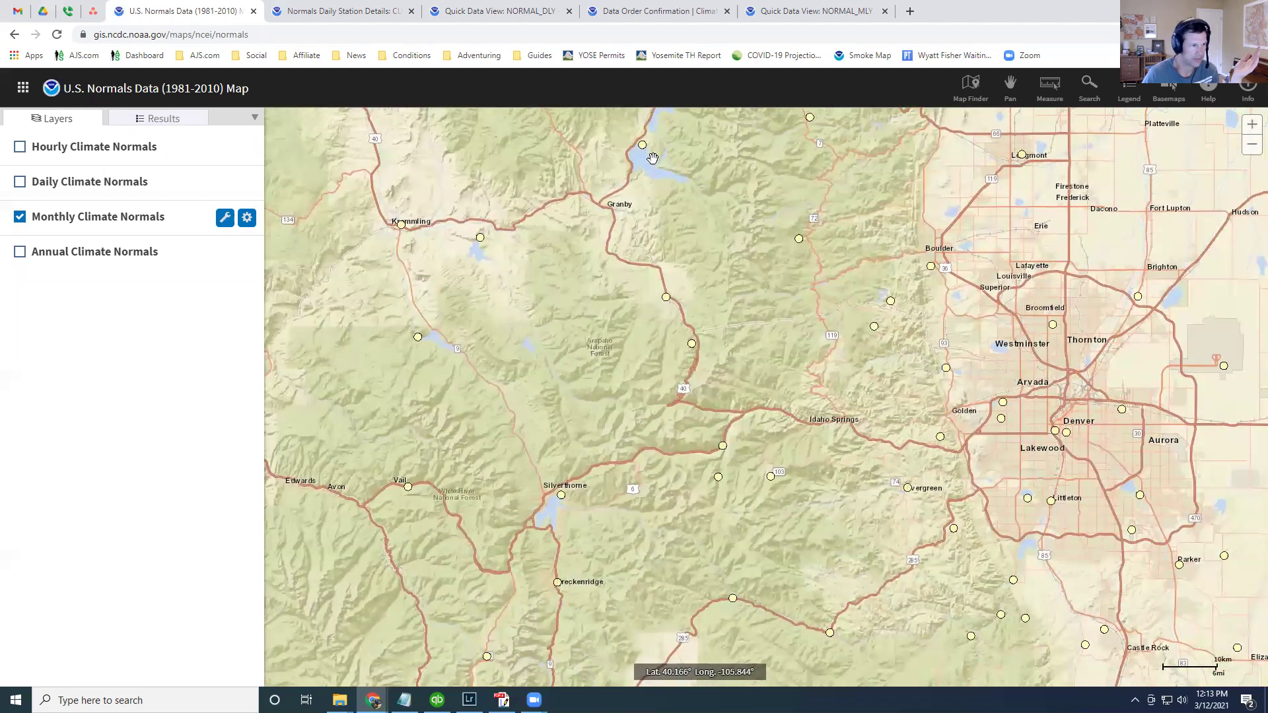
- Identify the Climax station north of Leadville with the Monthly Climate Normals tools and open its station details
{"action": "left_click_drag", "start_coordinate": [469, 518], "coordinate": [517, 408]}
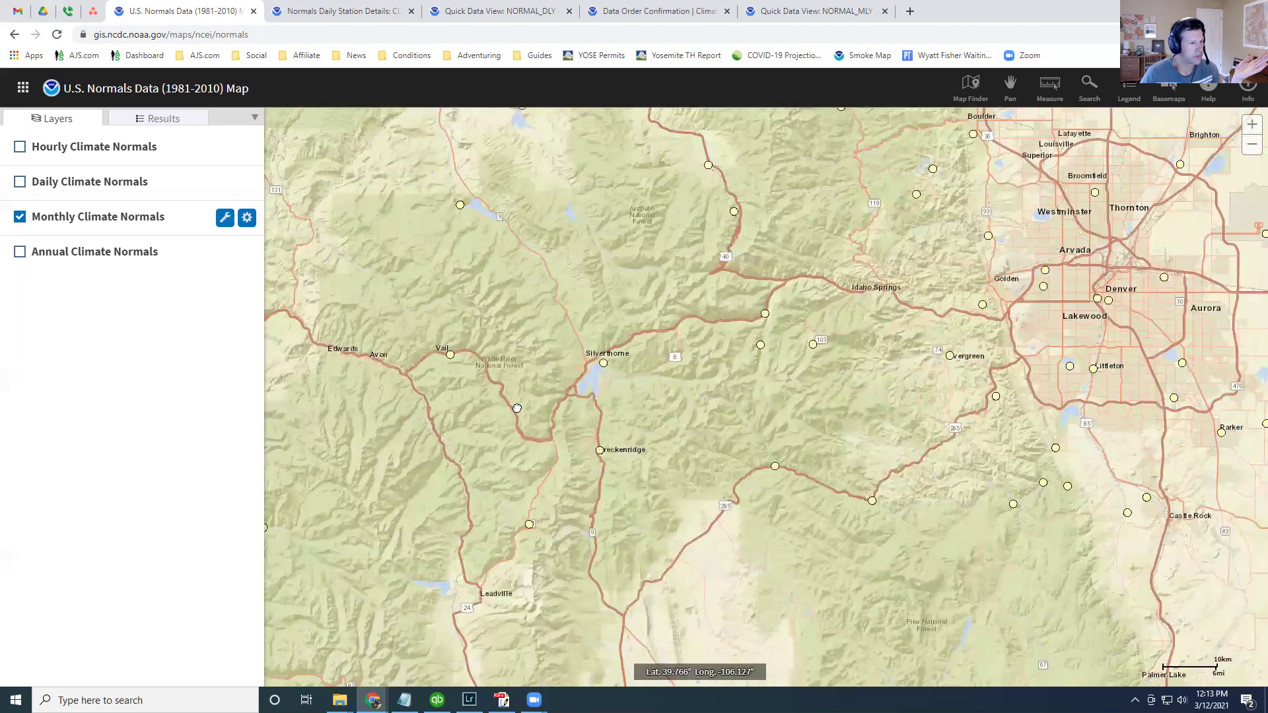
{"action": "scroll", "coordinate": [565, 534], "scroll_direction": "up", "scroll_amount": 1}
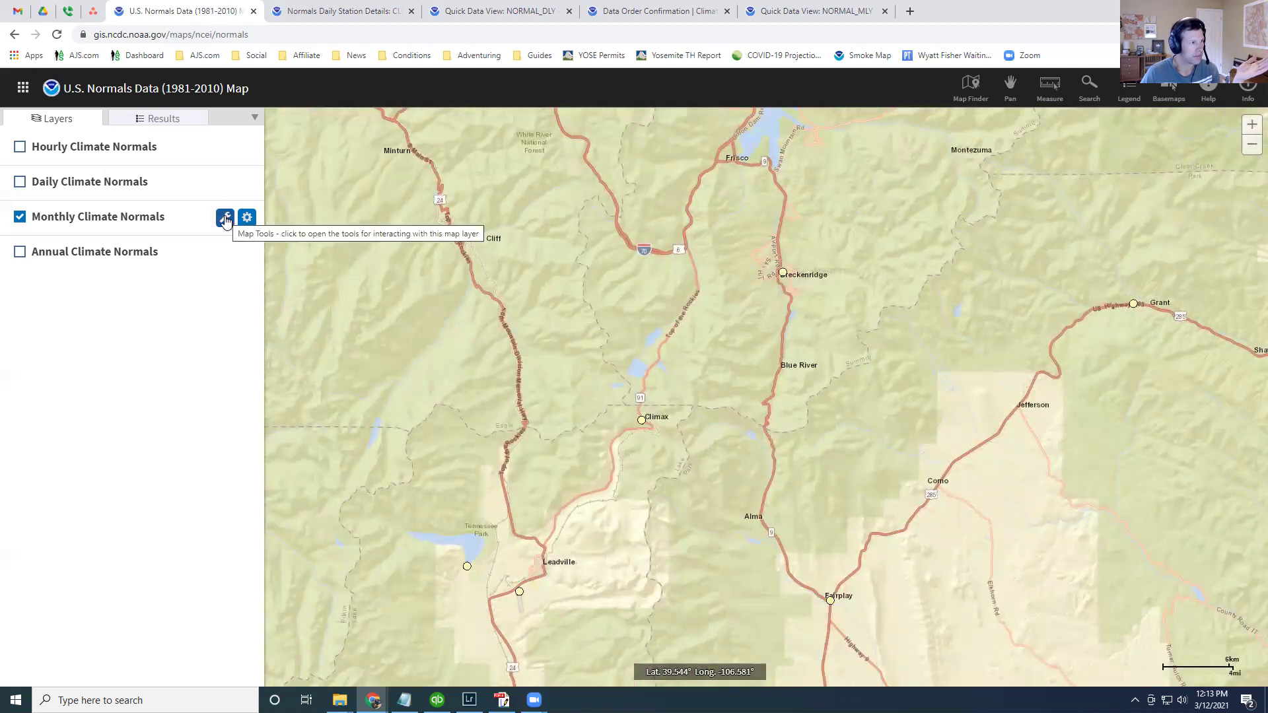
{"action": "left_click", "coordinate": [225, 219]}
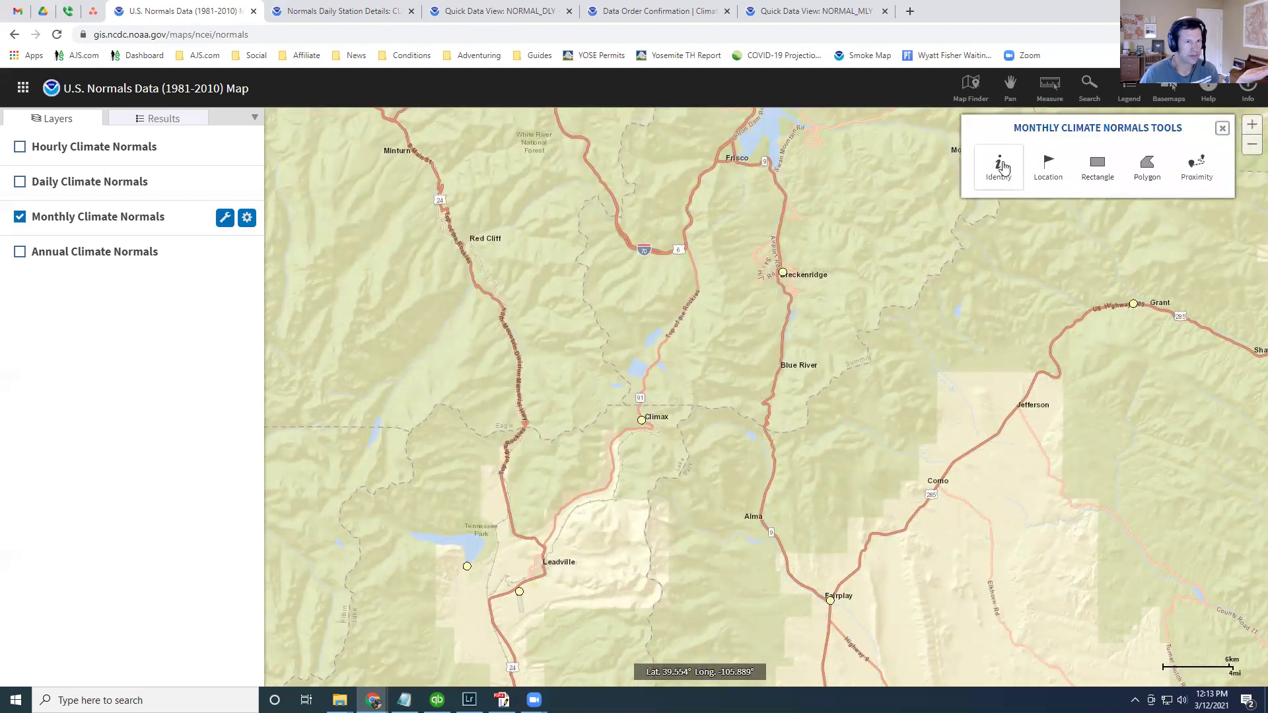
{"action": "left_click", "coordinate": [1002, 165]}
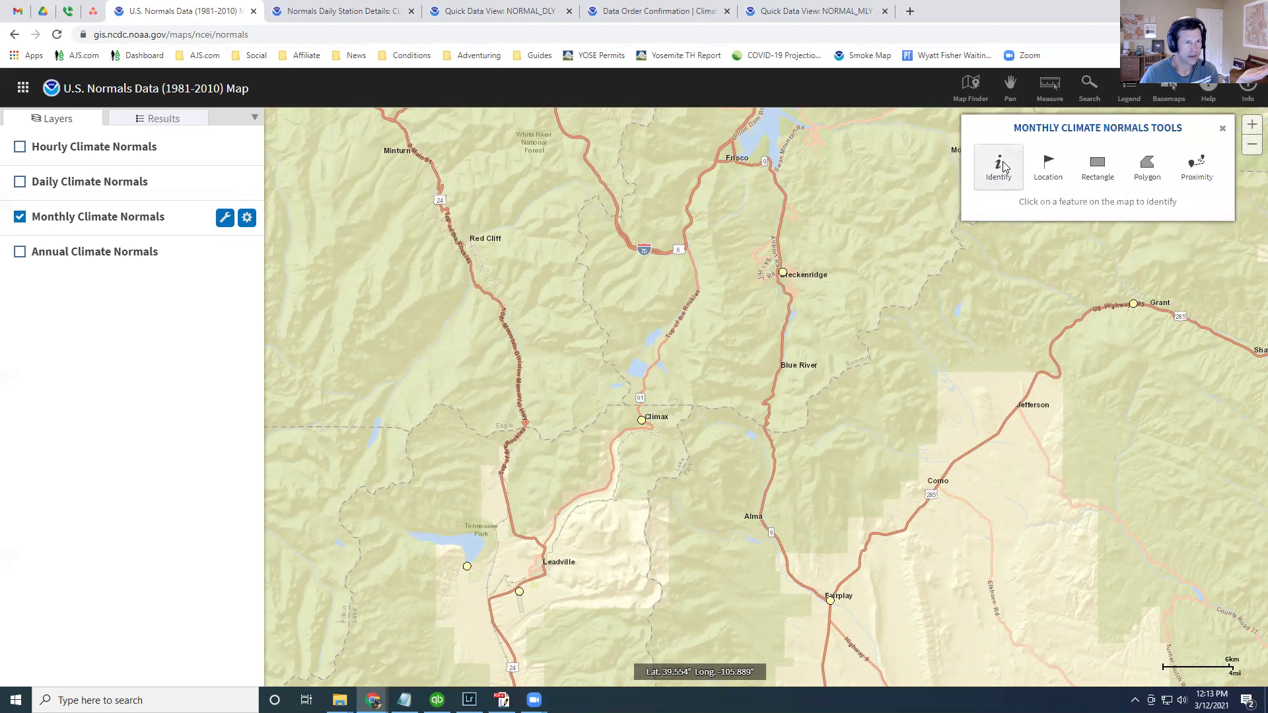
{"action": "left_click", "coordinate": [642, 421]}
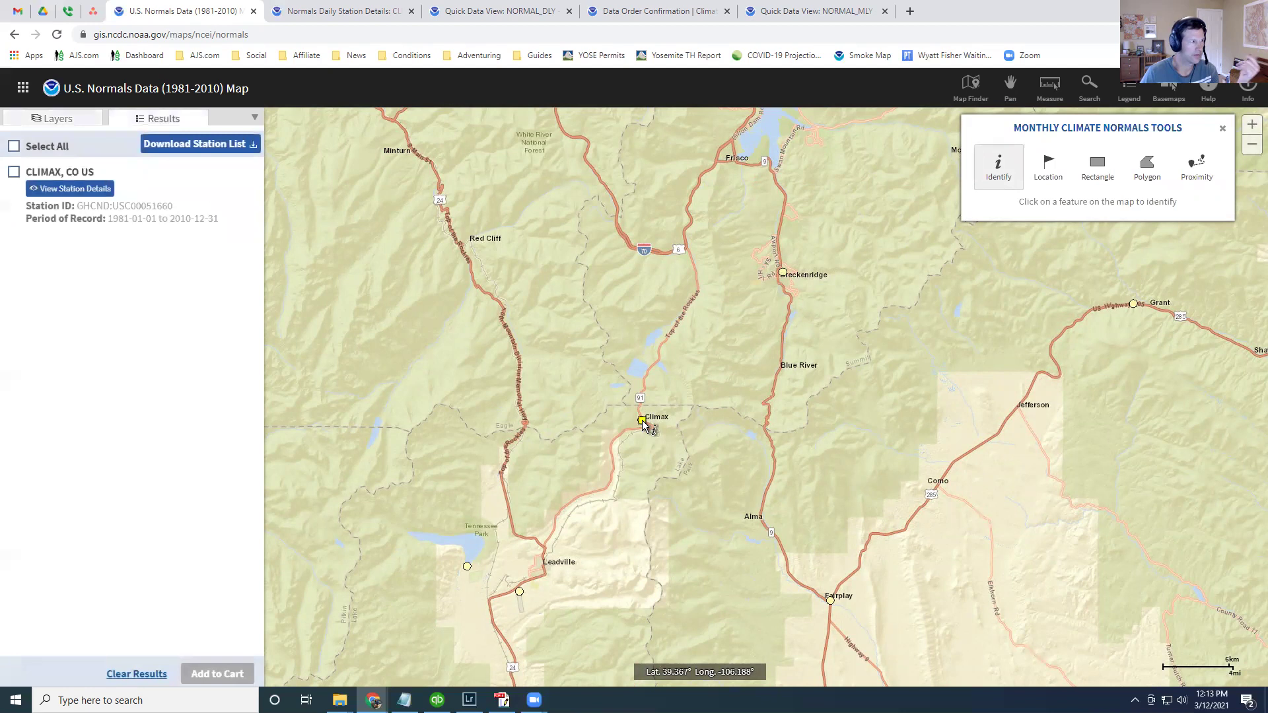
{"action": "left_click", "coordinate": [76, 192]}
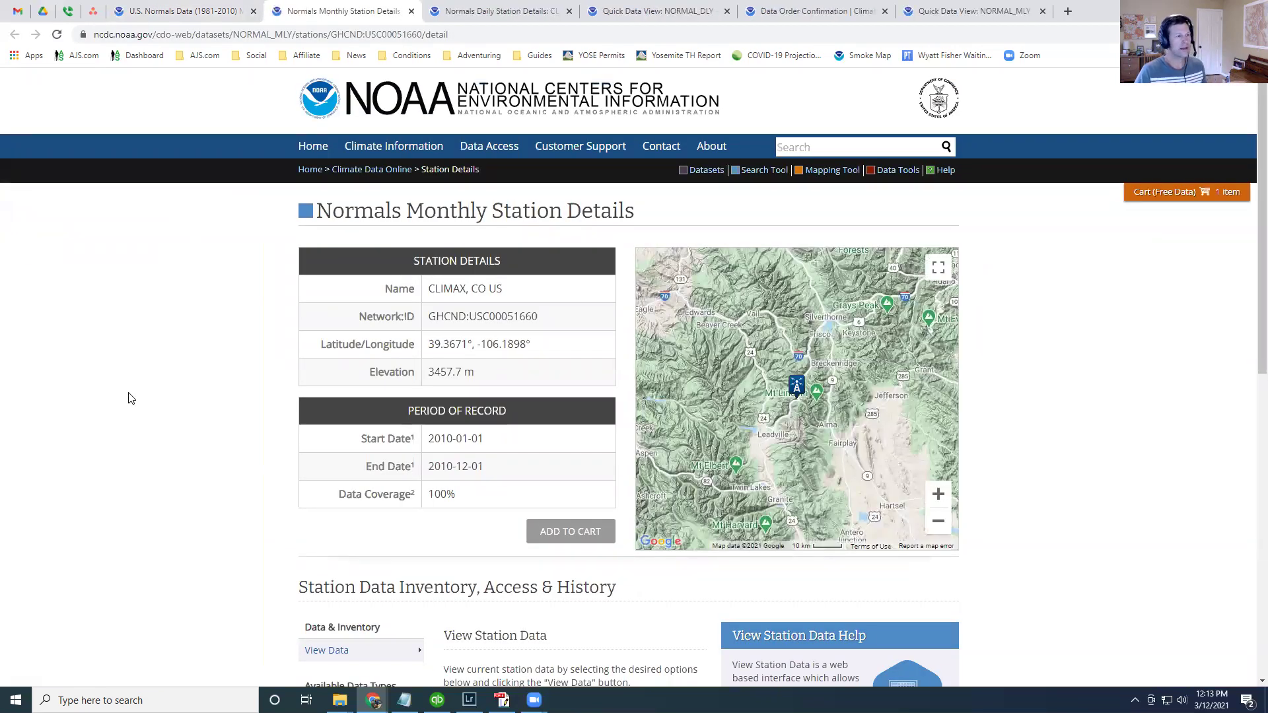
- Select the year 2010 for the Climax station and view its monthly normals data
{"action": "scroll", "coordinate": [131, 403], "scroll_direction": "down", "scroll_amount": 2}
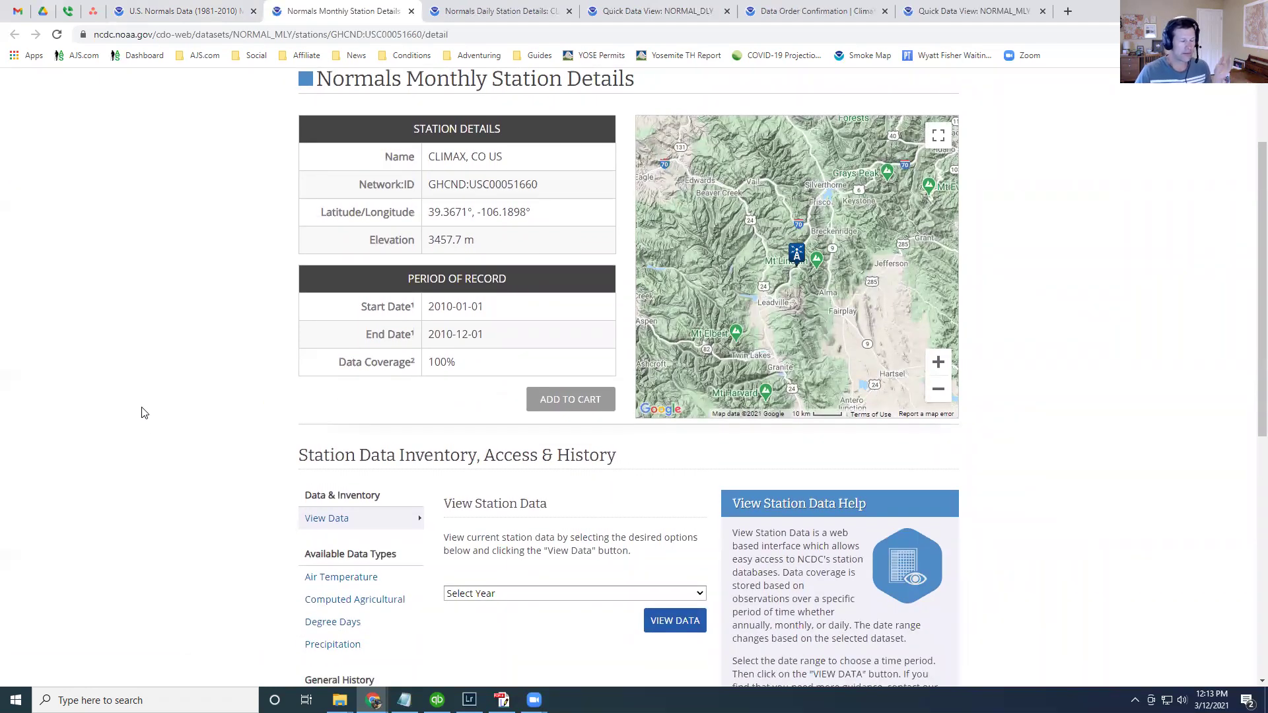
{"action": "scroll", "coordinate": [144, 414], "scroll_direction": "down", "scroll_amount": 2}
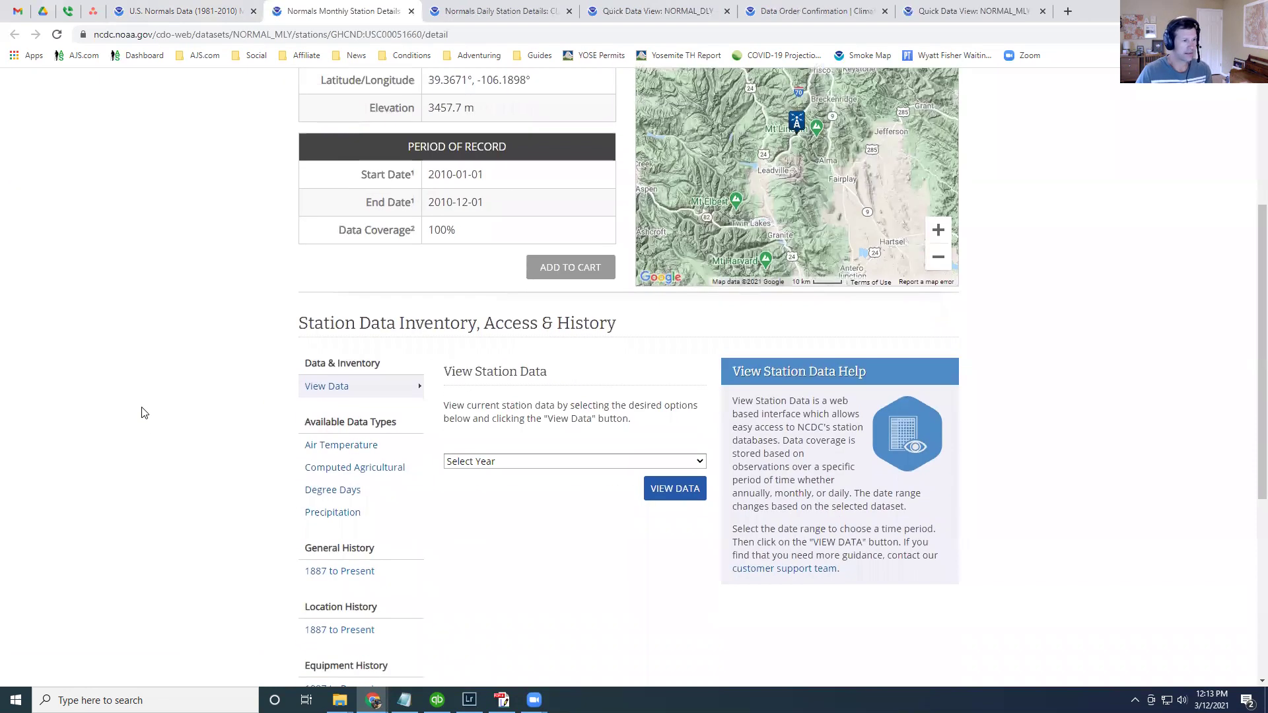
{"action": "left_click", "coordinate": [554, 461]}
{"action": "left_click", "coordinate": [527, 489]}
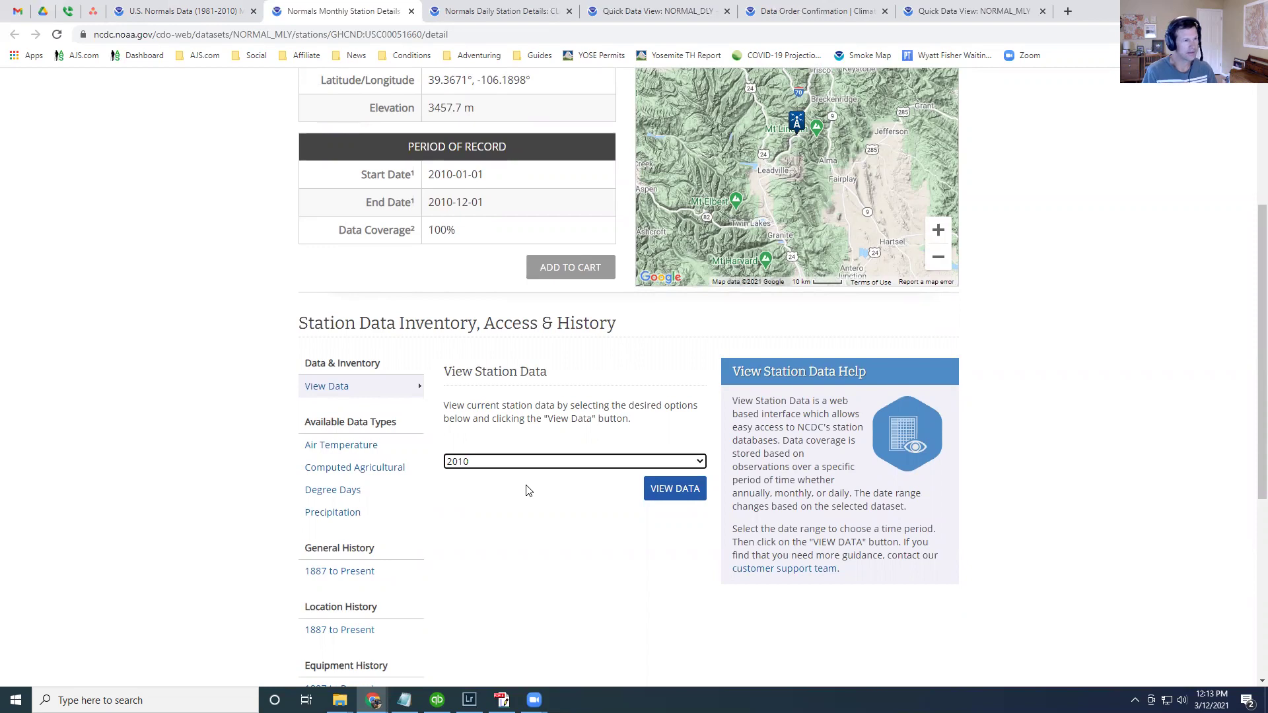
{"action": "left_click", "coordinate": [677, 488]}
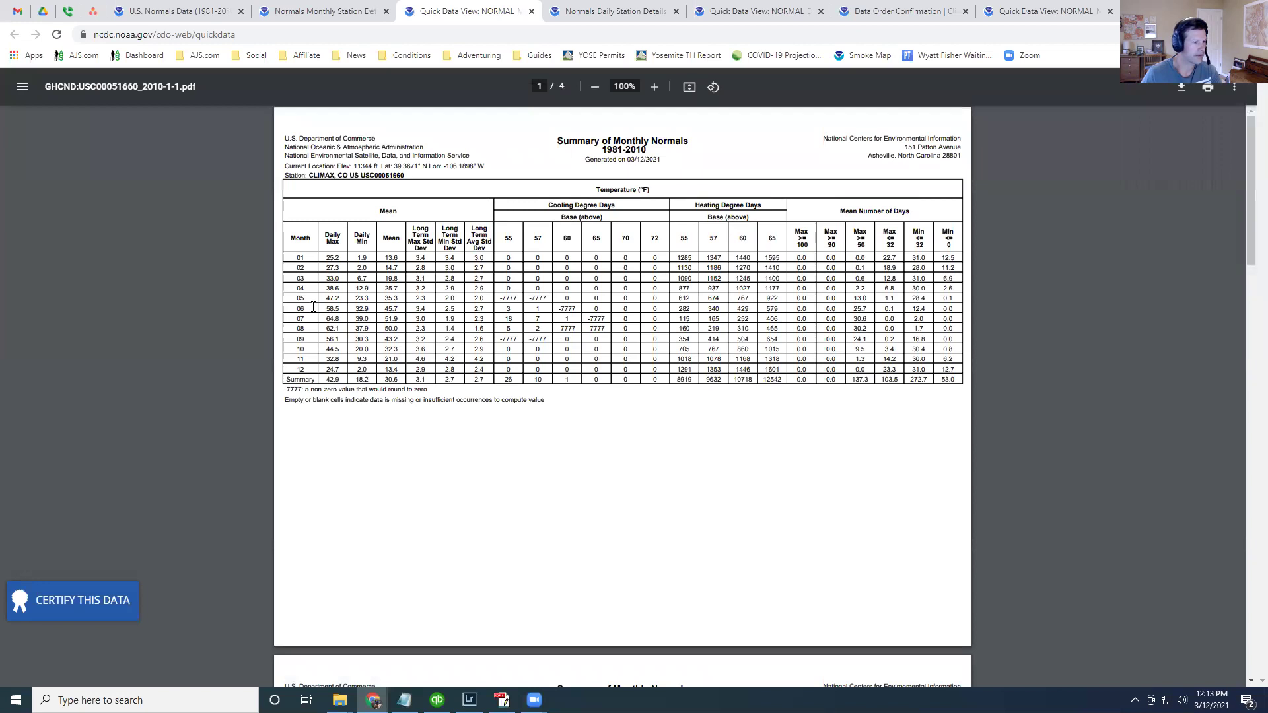
- Enlarge the Summary of Monthly Normals report to 175% and examine its temperature table, including the June daily maximum and minimum
{"action": "left_click", "coordinate": [654, 87]}
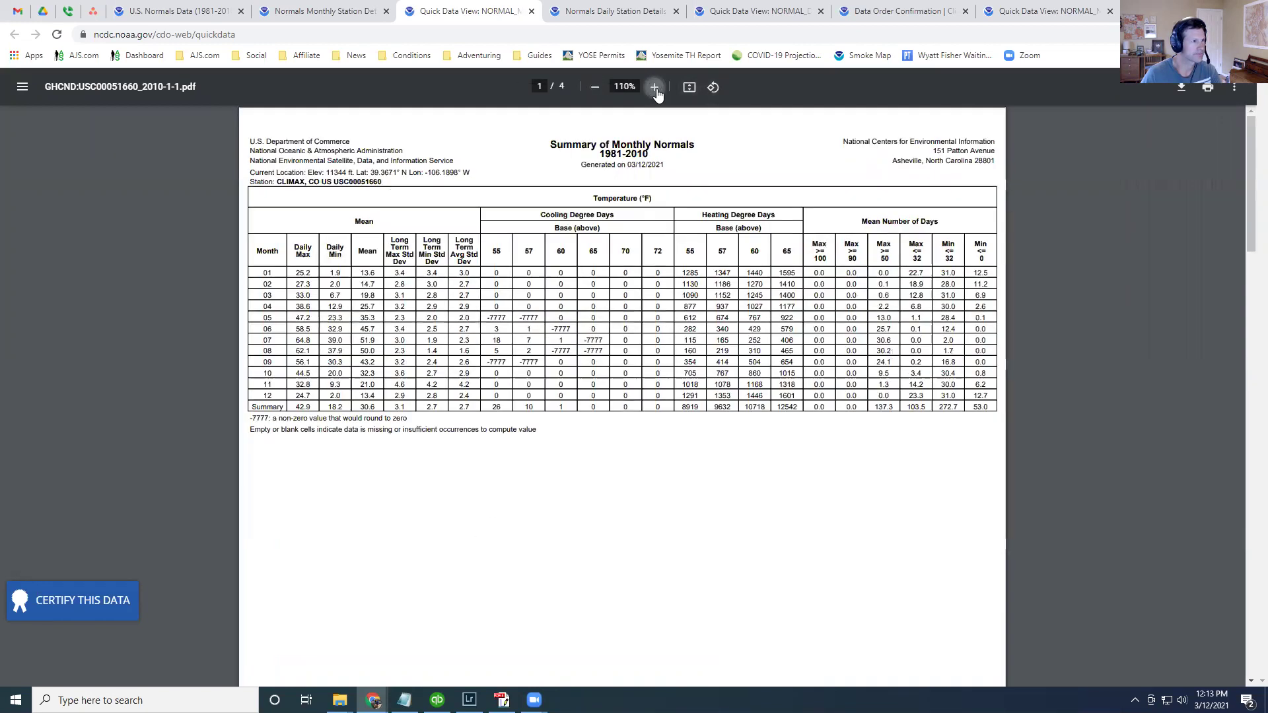
{"action": "left_click", "coordinate": [655, 88]}
{"action": "left_click", "coordinate": [654, 87]}
{"action": "left_click", "coordinate": [655, 87]}
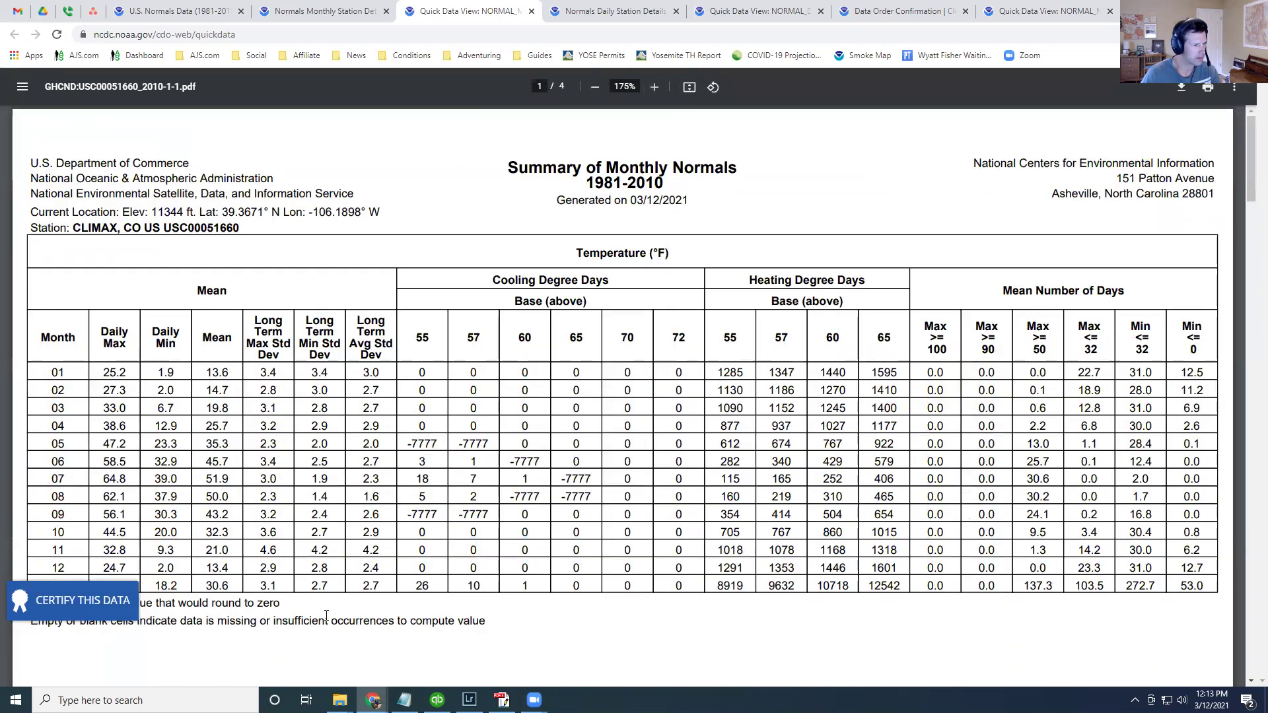
{"action": "scroll", "coordinate": [310, 601], "scroll_direction": "down", "scroll_amount": 1}
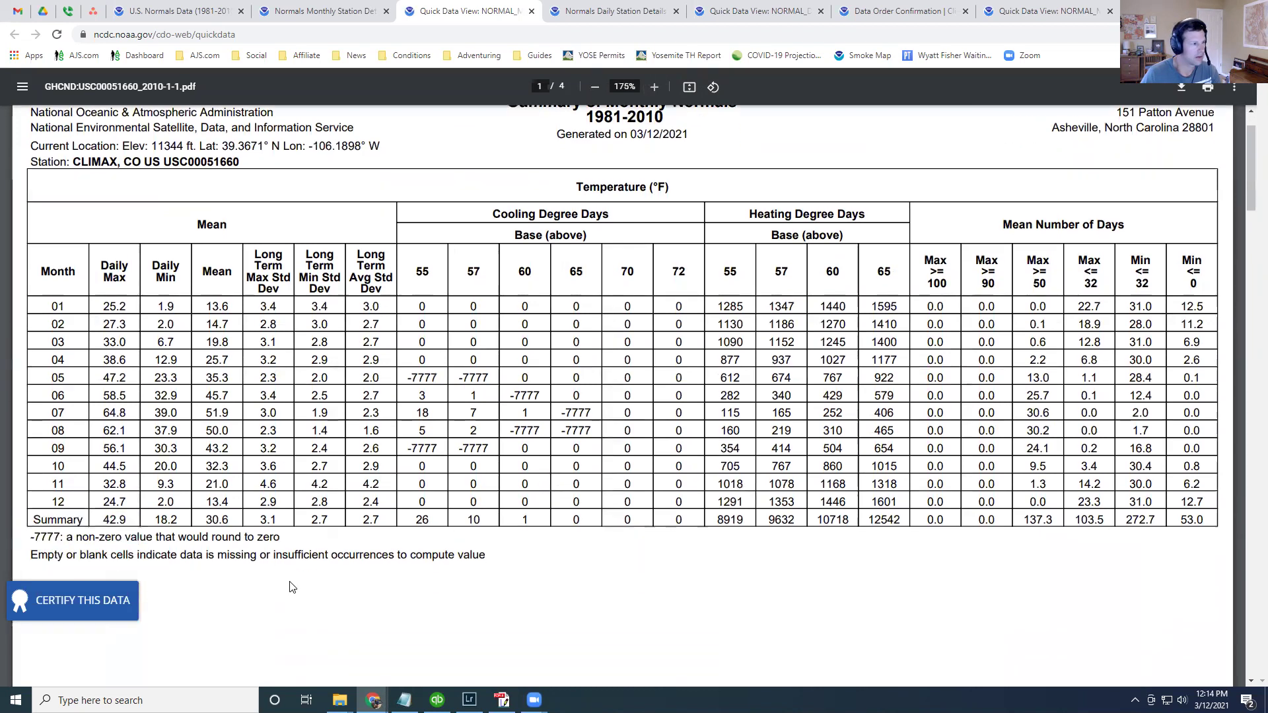
{"action": "left_click_drag", "start_coordinate": [50, 394], "coordinate": [109, 397]}
{"action": "left_click", "coordinate": [109, 396]}
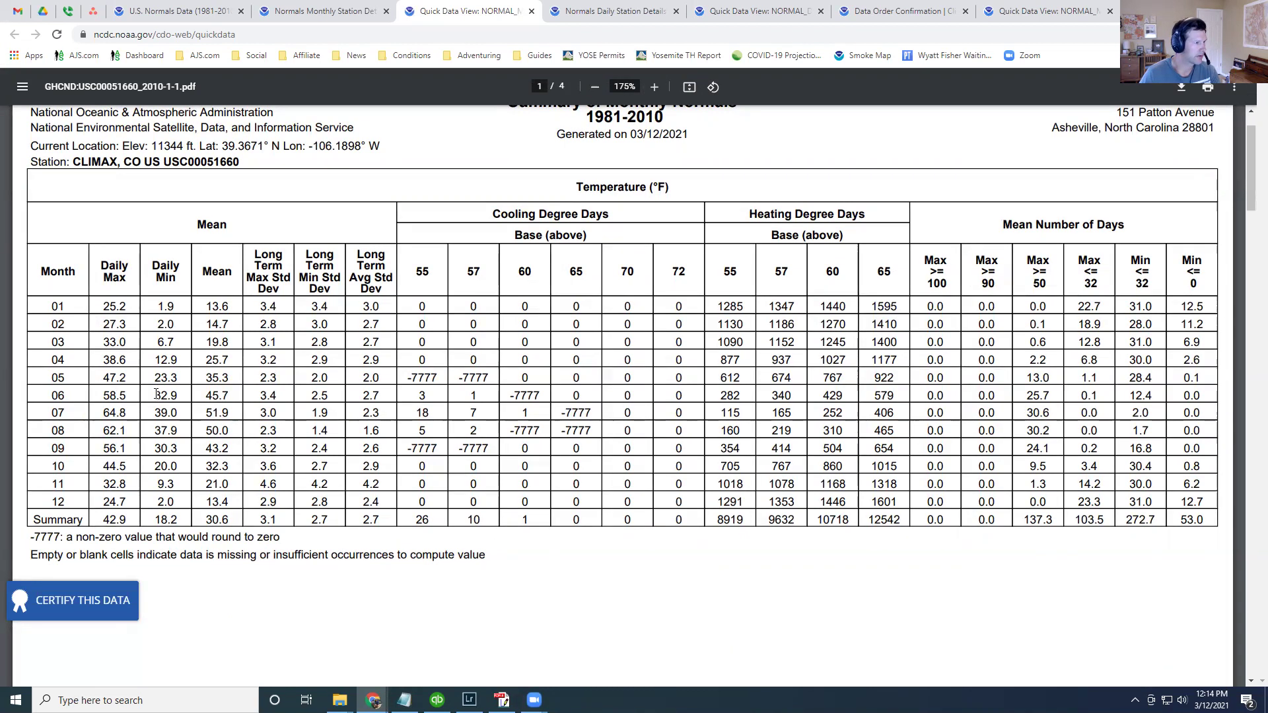
{"action": "scroll", "coordinate": [156, 394], "scroll_direction": "up", "scroll_amount": 1}
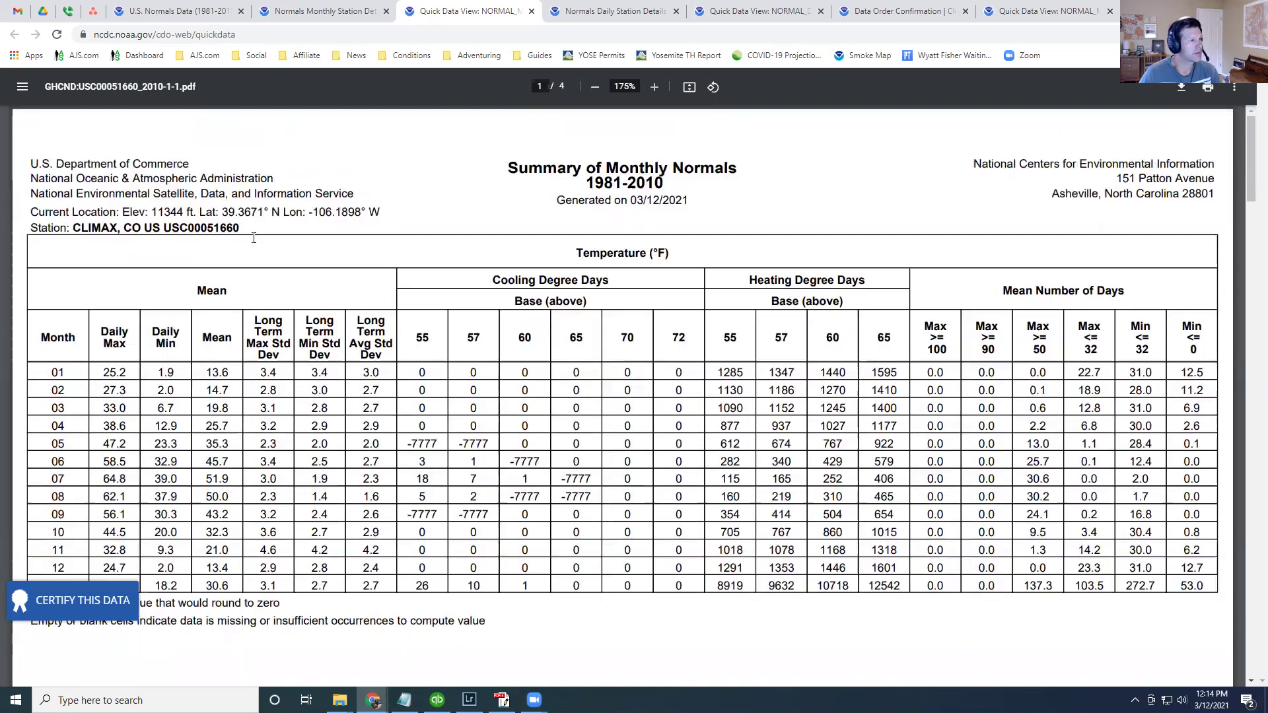
- Examine the Climax report's station elevation and its monthly precipitation table, including the July mean total
{"action": "left_click_drag", "start_coordinate": [147, 211], "coordinate": [182, 209]}
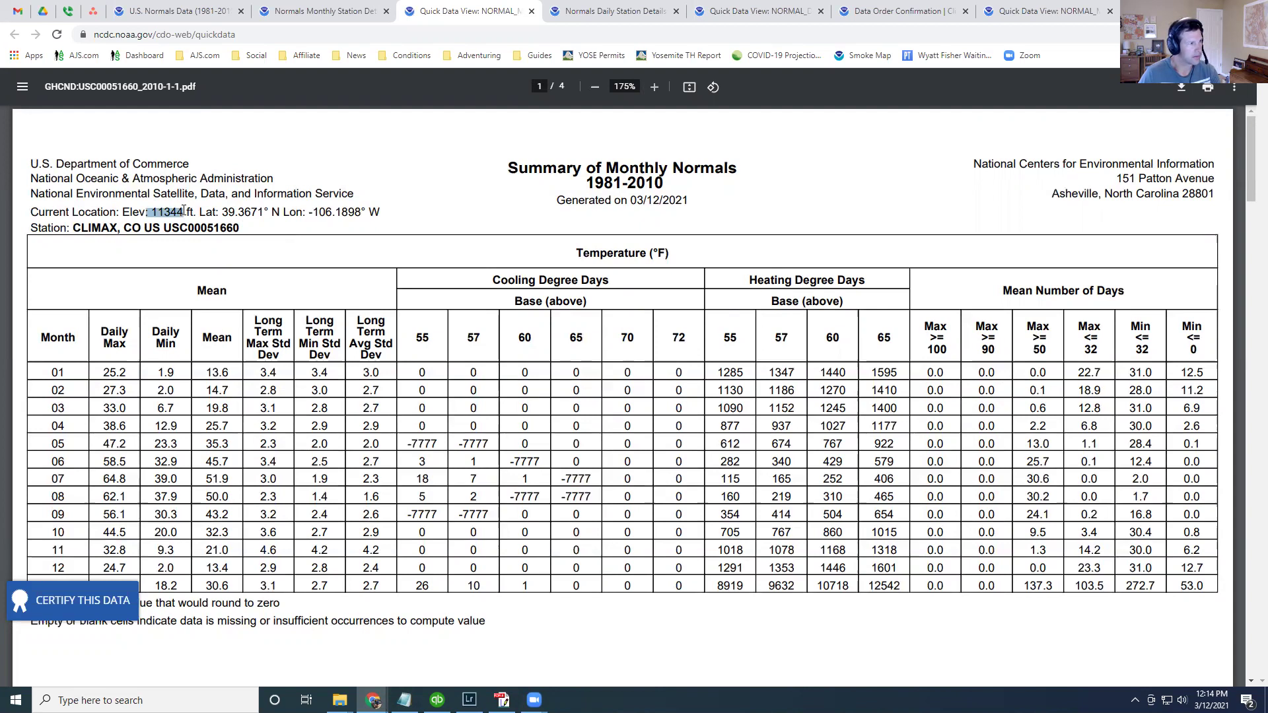
{"action": "left_click", "coordinate": [183, 210]}
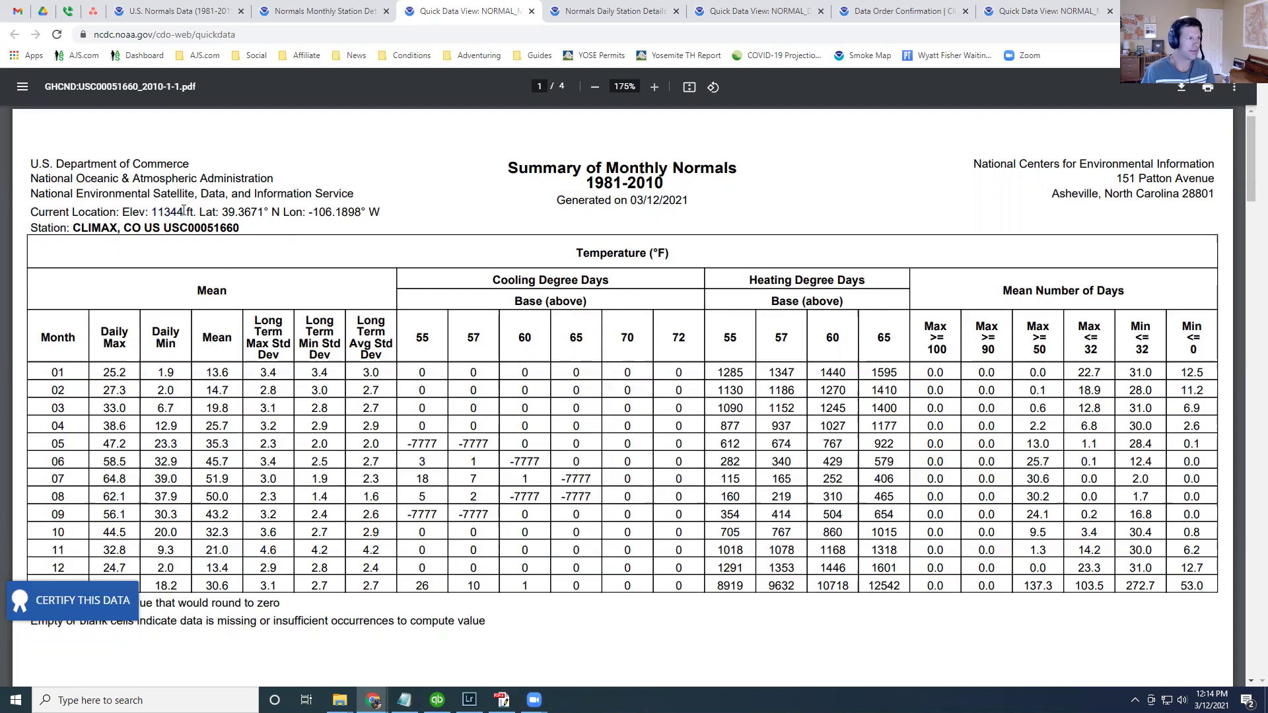
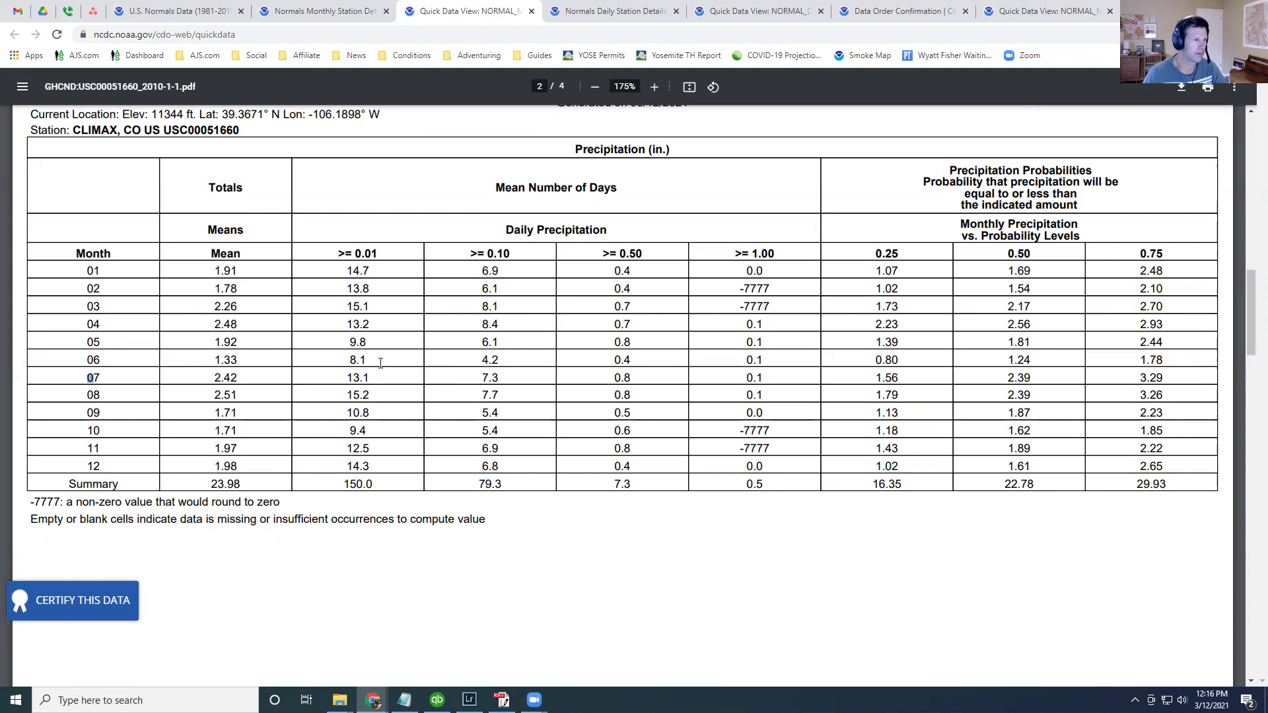
{"action": "double_click", "coordinate": [228, 378]}
{"action": "left_click", "coordinate": [245, 370]}
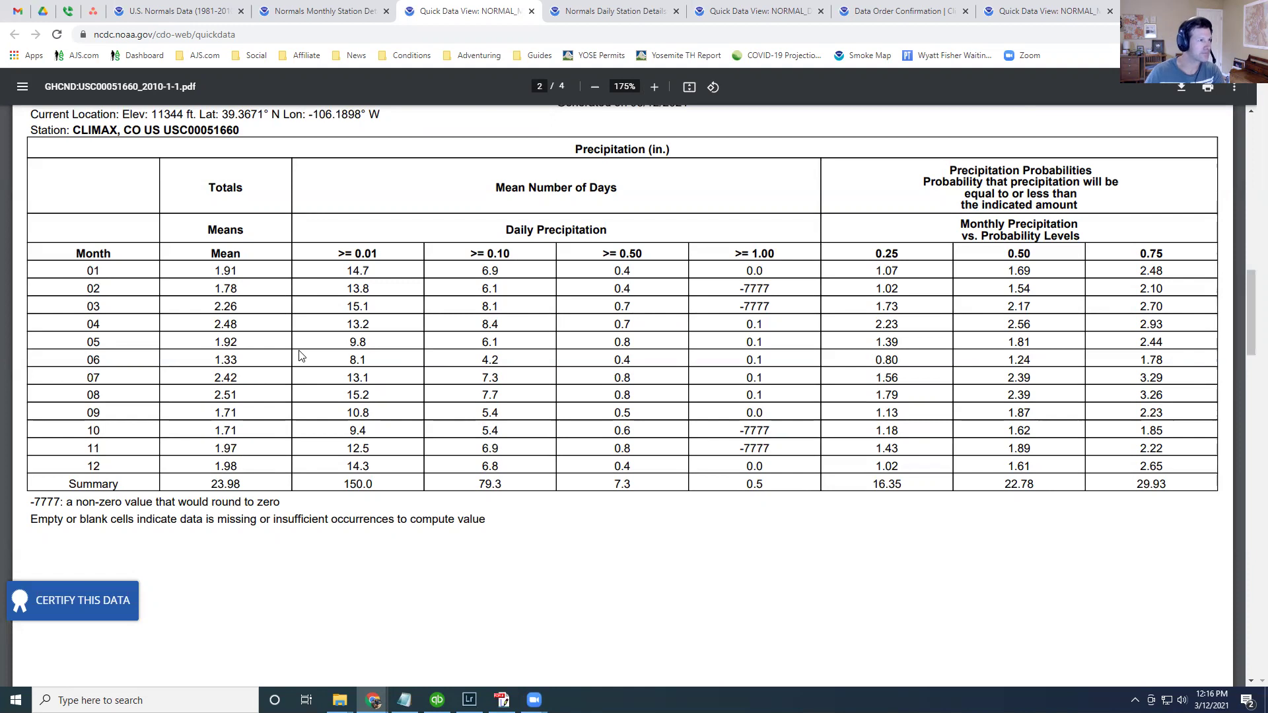
{"action": "scroll", "coordinate": [298, 343], "scroll_direction": "up", "scroll_amount": 2}
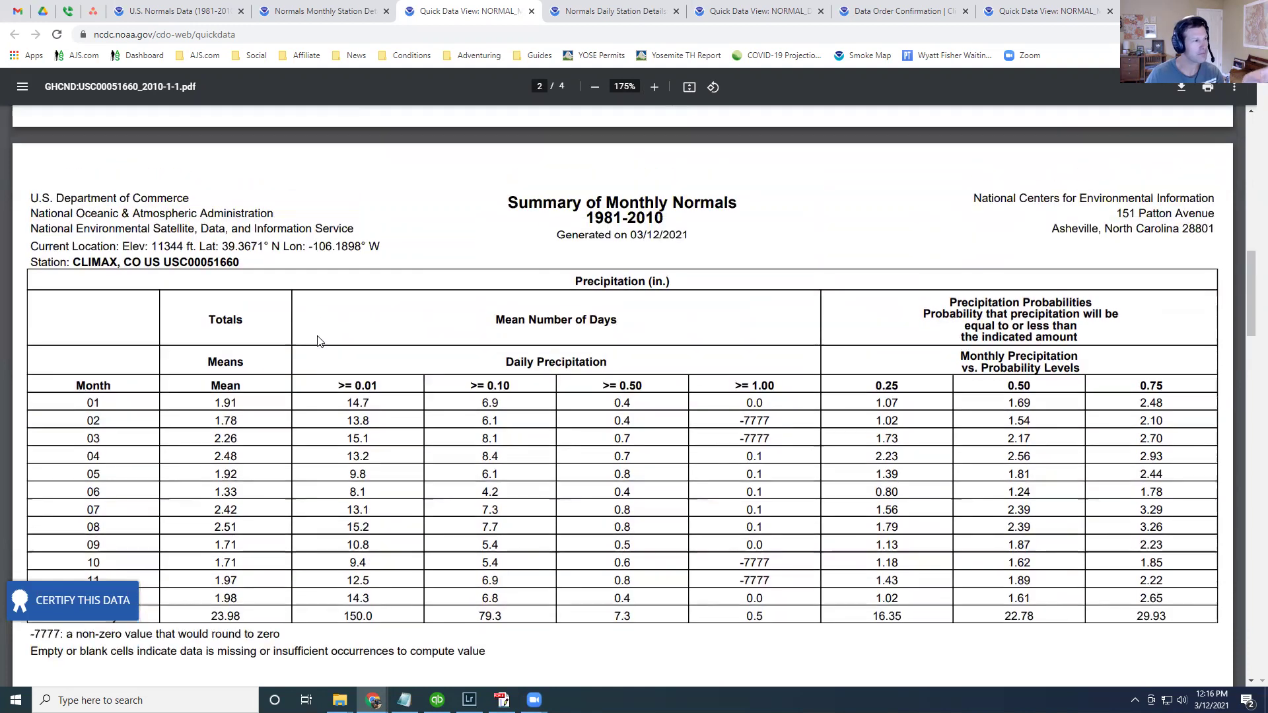
- Return to the Normals Monthly Station Details for Climax and open the free data cart
{"action": "left_click", "coordinate": [313, 6]}
{"action": "scroll", "coordinate": [203, 335], "scroll_direction": "up", "scroll_amount": 2}
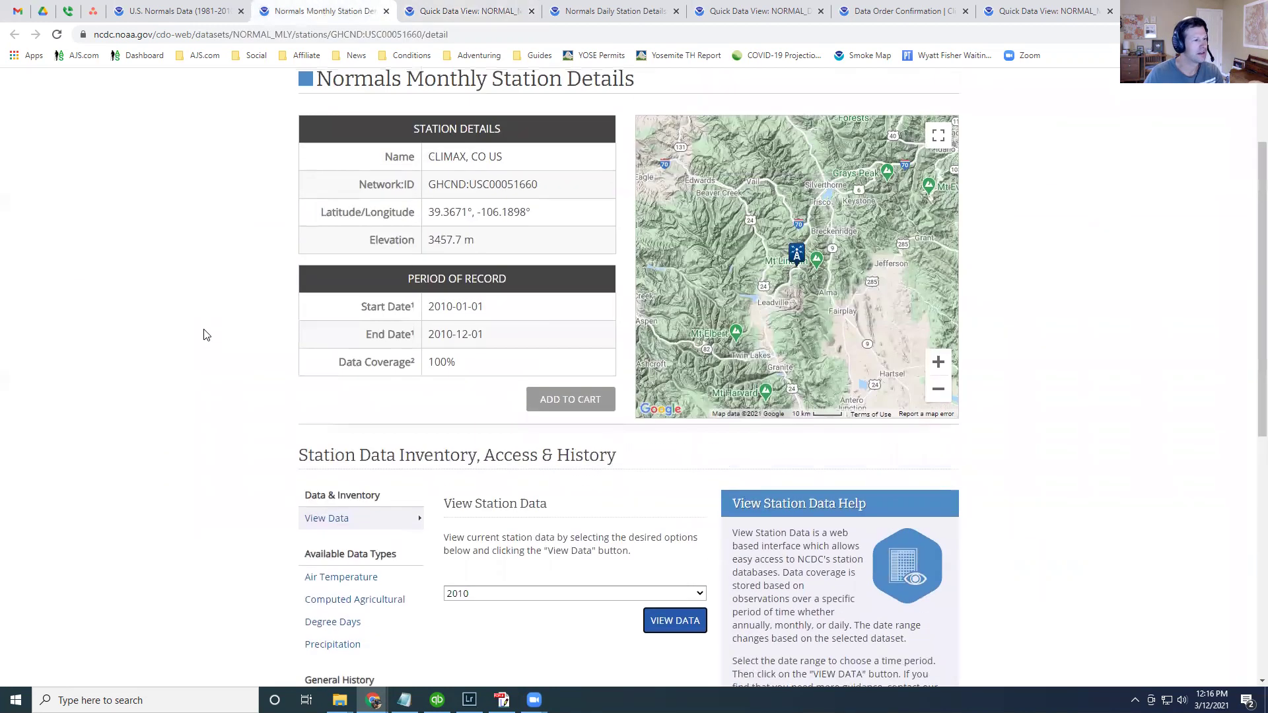
{"action": "scroll", "coordinate": [204, 335], "scroll_direction": "down", "scroll_amount": 3}
{"action": "scroll", "coordinate": [210, 313], "scroll_direction": "up", "scroll_amount": 1}
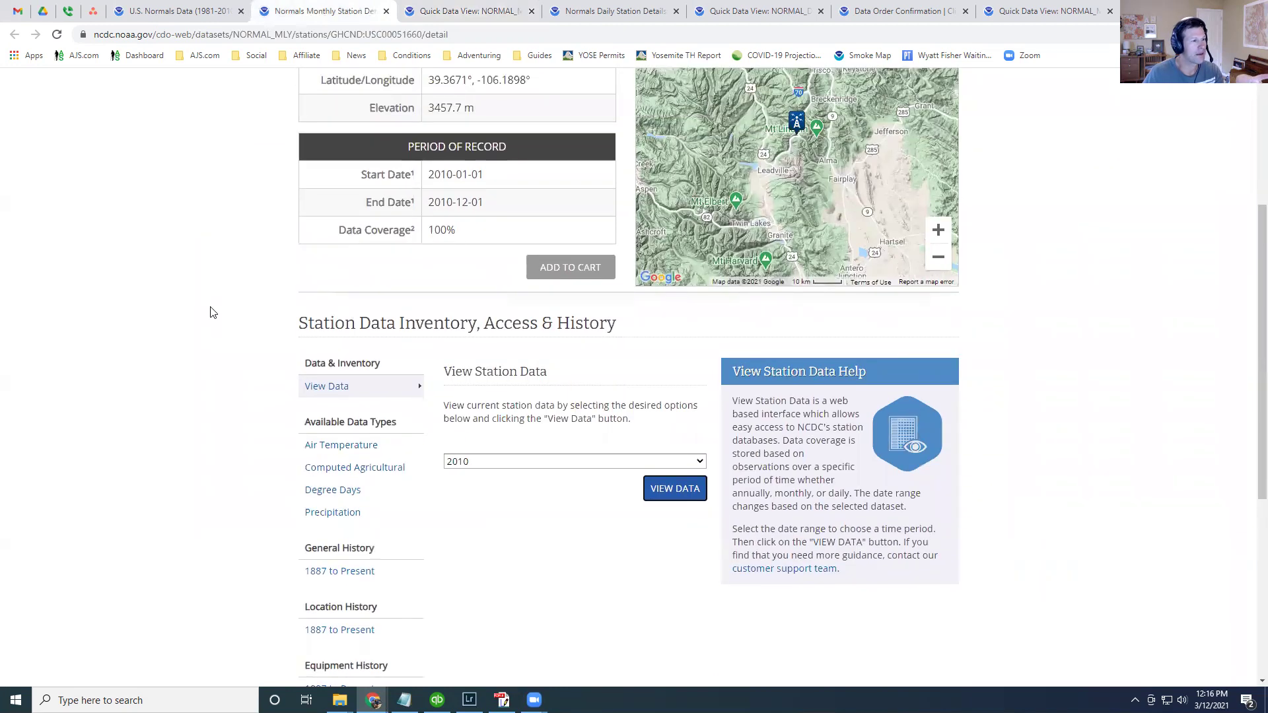
{"action": "scroll", "coordinate": [161, 336], "scroll_direction": "up", "scroll_amount": 3}
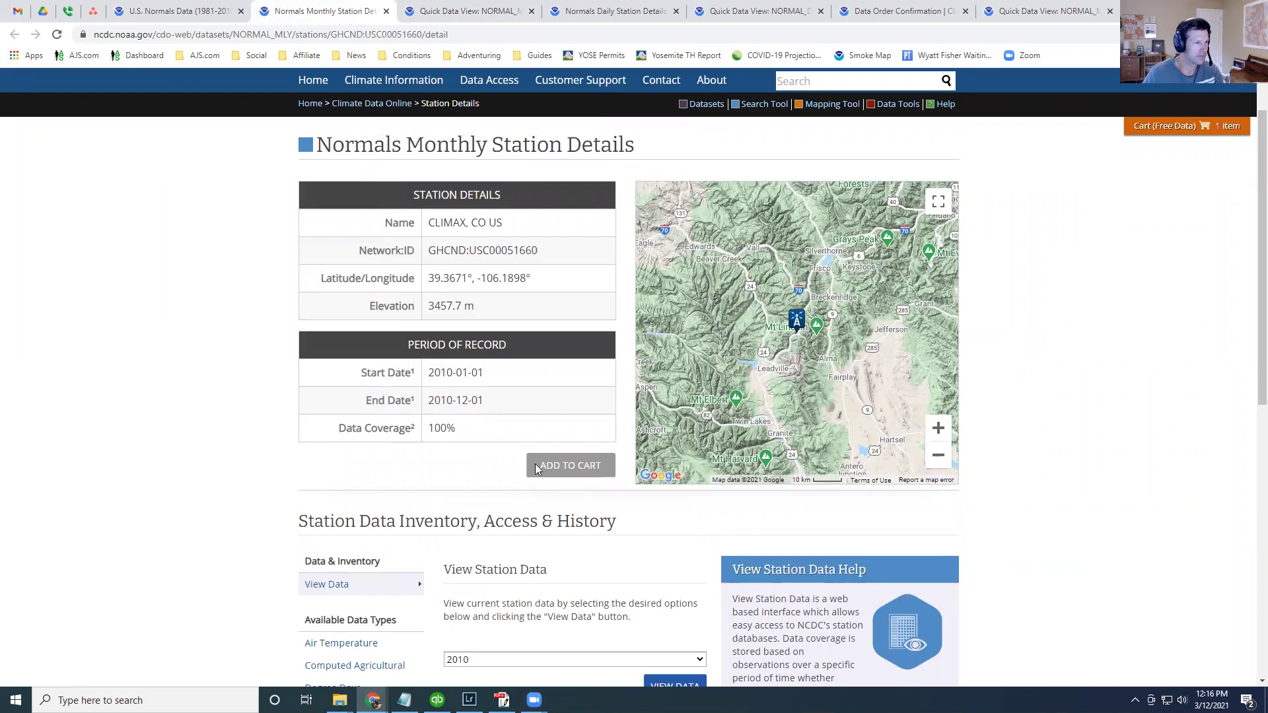
{"action": "scroll", "coordinate": [426, 345], "scroll_direction": "up", "scroll_amount": 1}
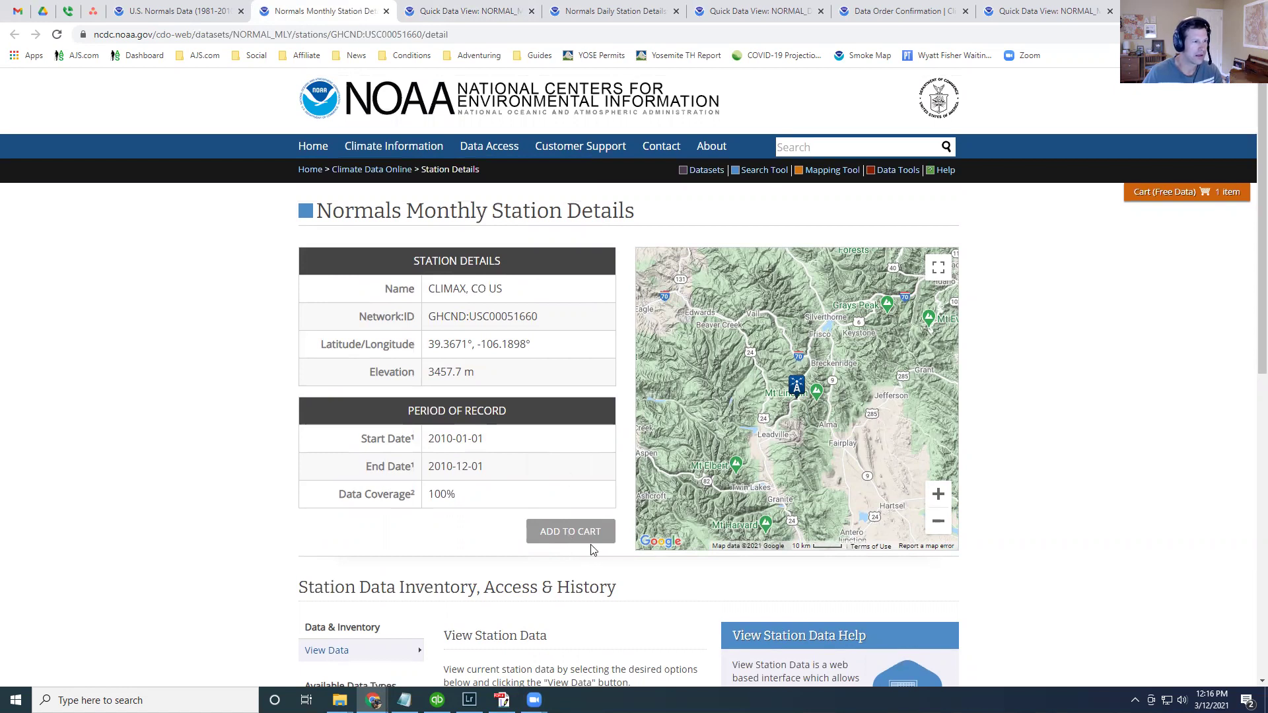
{"action": "left_click", "coordinate": [1192, 193]}
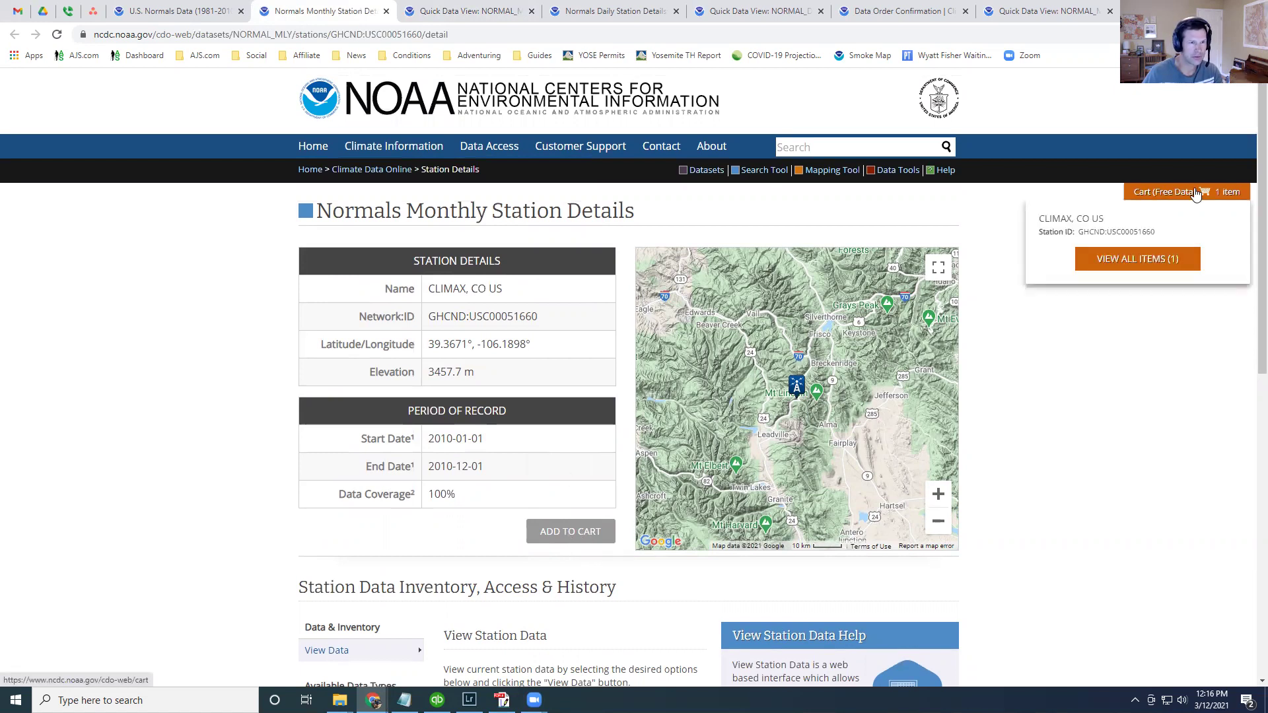
- Choose 2010 and June as the cart's date range, continue to the order review and check the requested data
{"action": "scroll", "coordinate": [378, 466], "scroll_direction": "down", "scroll_amount": 3}
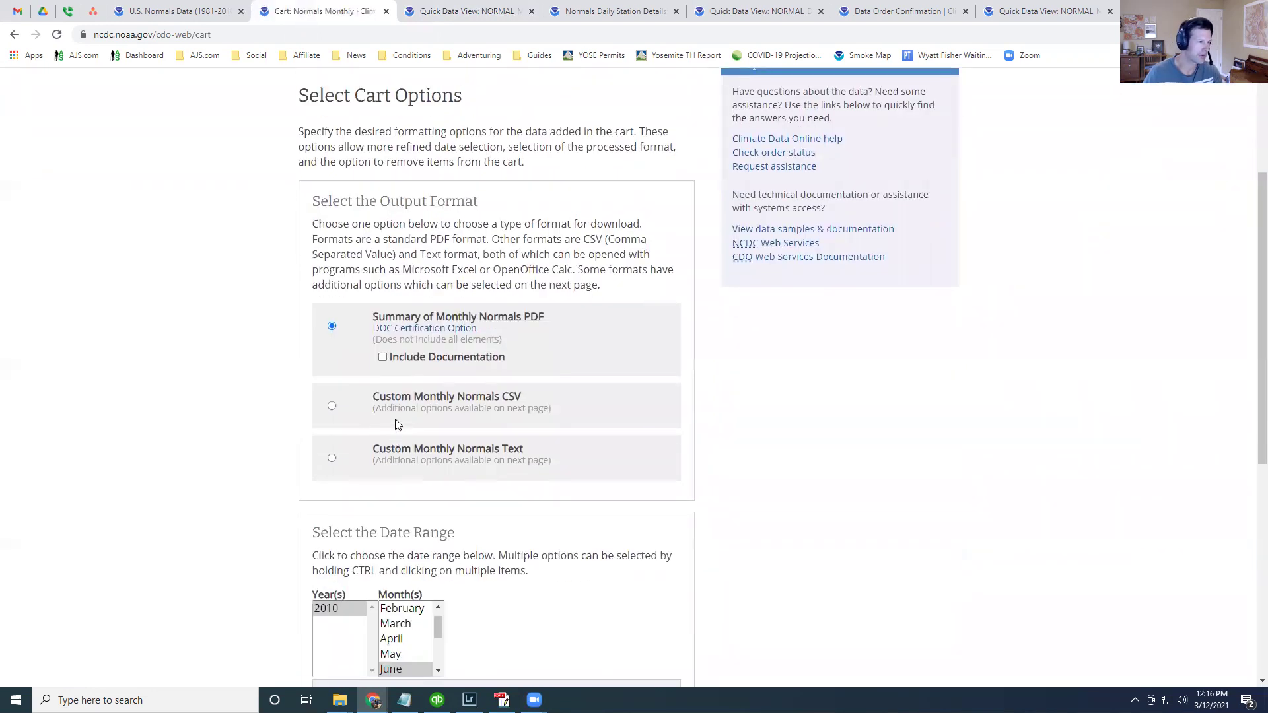
{"action": "scroll", "coordinate": [398, 423], "scroll_direction": "down", "scroll_amount": 2}
{"action": "left_click", "coordinate": [337, 481]}
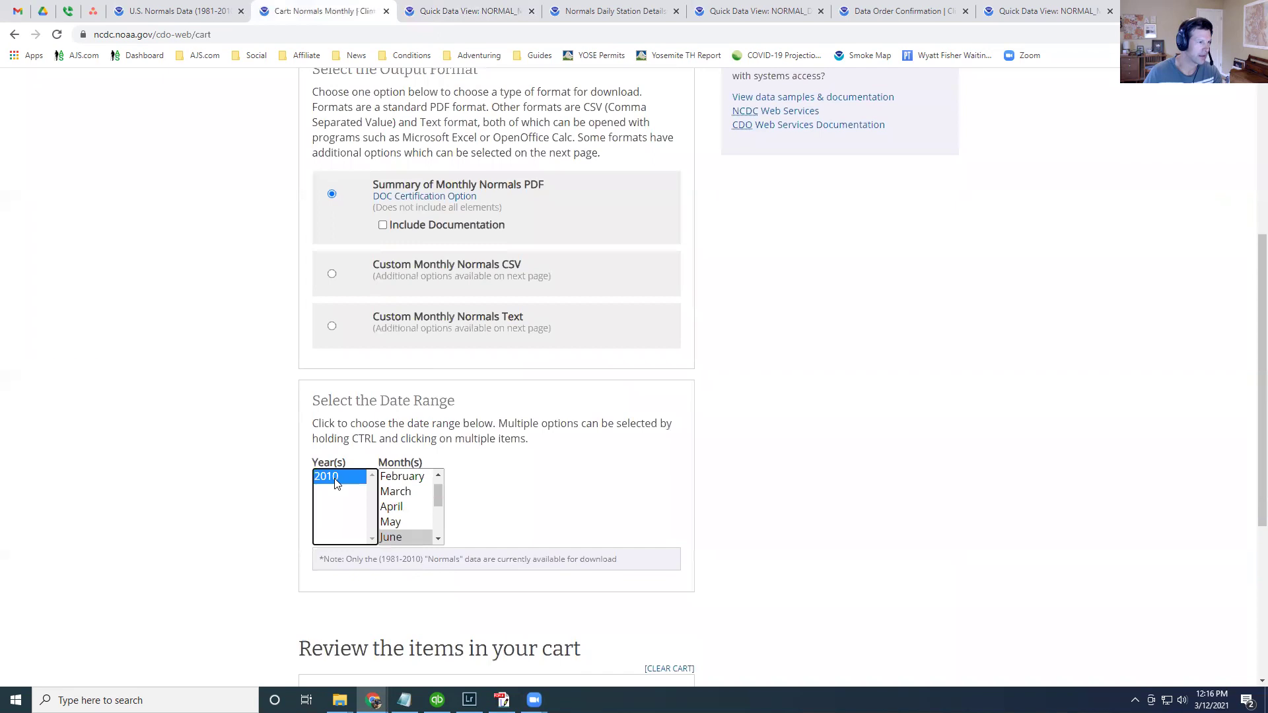
{"action": "left_click", "coordinate": [398, 540]}
{"action": "scroll", "coordinate": [467, 515], "scroll_direction": "down", "scroll_amount": 4}
{"action": "left_click", "coordinate": [651, 514]}
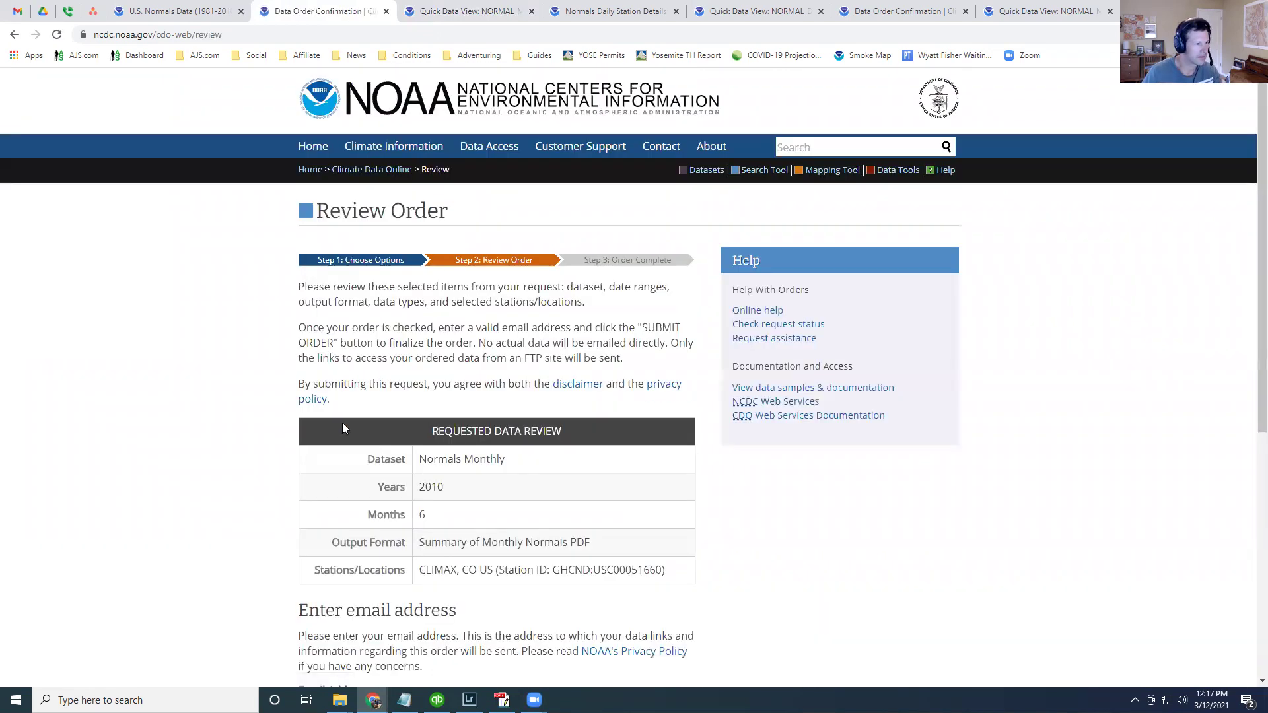
{"action": "scroll", "coordinate": [342, 423], "scroll_direction": "down", "scroll_amount": 5}
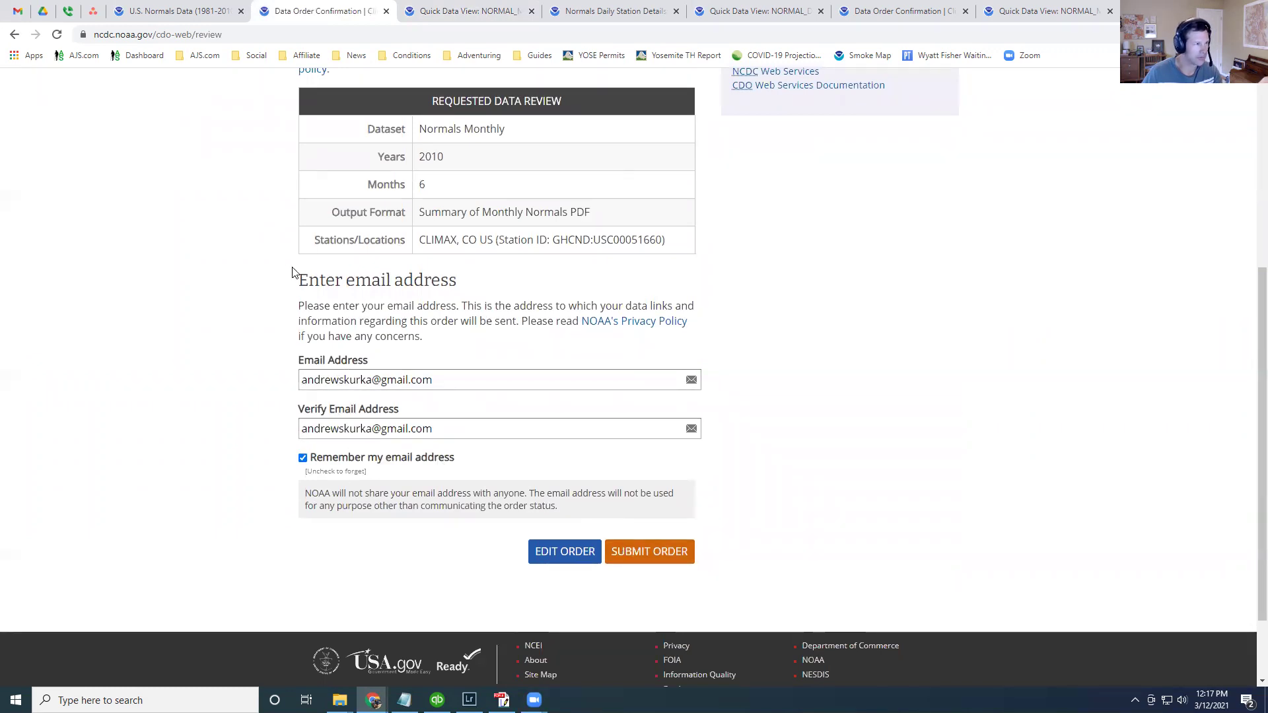
{"action": "scroll", "coordinate": [293, 277], "scroll_direction": "up", "scroll_amount": 5}
- Go back to the U.S. Normals Data map and replace the Monthly Climate Normals layer with Daily Climate Normals
{"action": "left_click", "coordinate": [191, 11]}
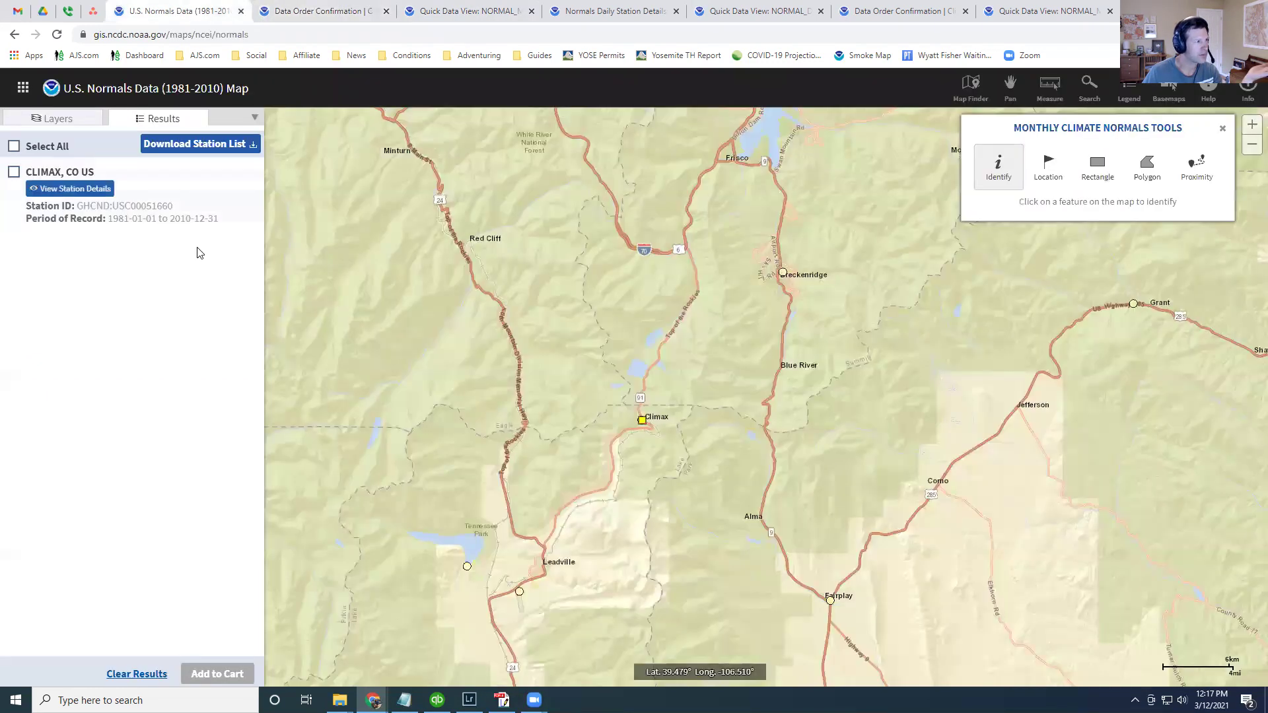
{"action": "left_click", "coordinate": [86, 119]}
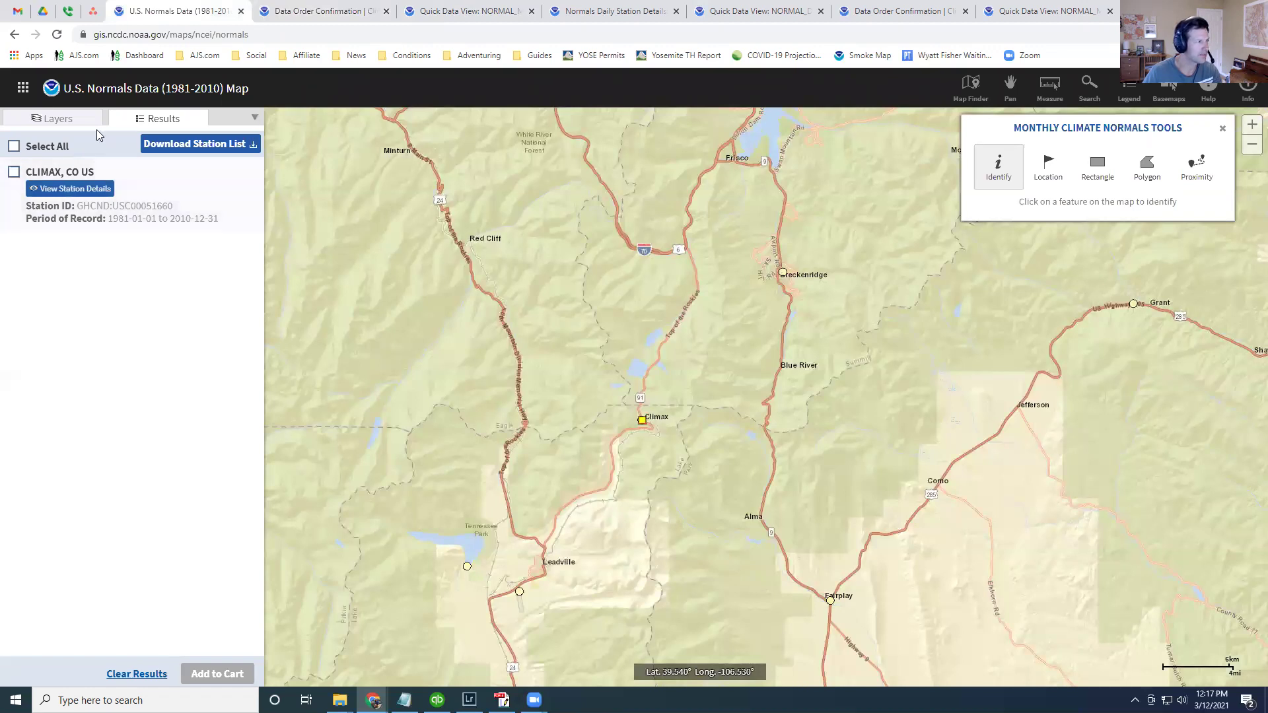
{"action": "left_click", "coordinate": [20, 216]}
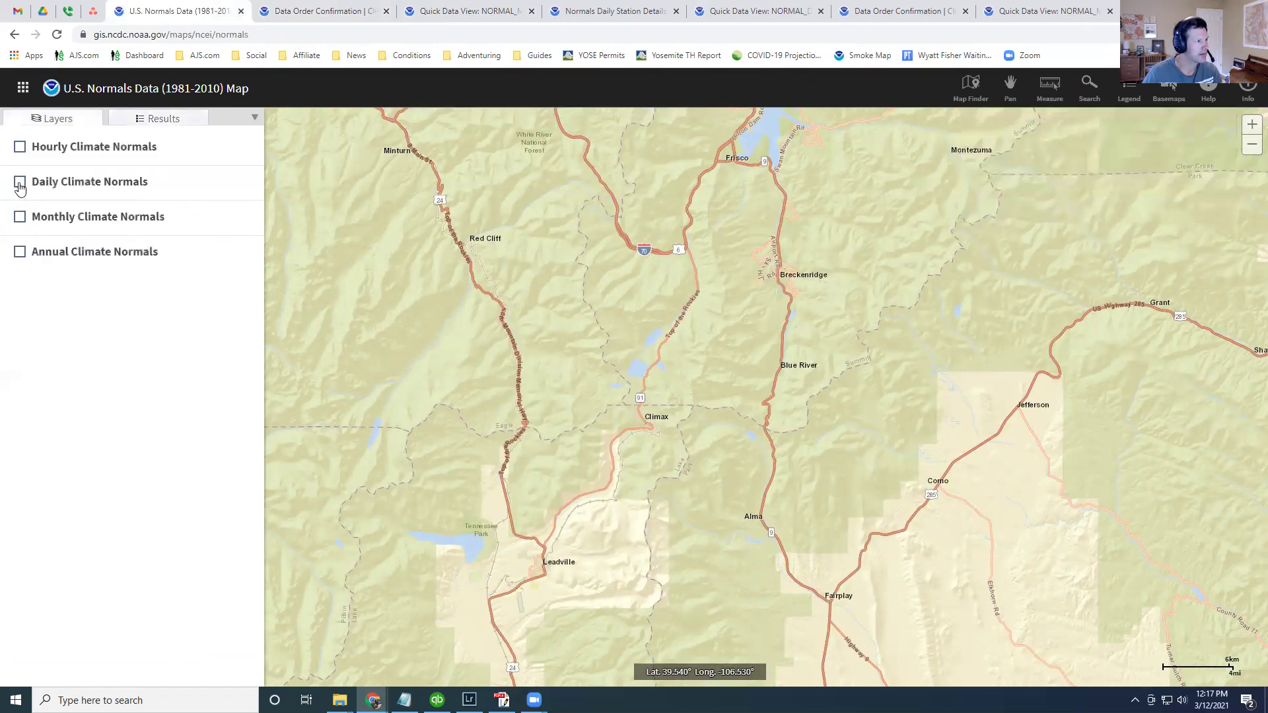
{"action": "left_click", "coordinate": [19, 181]}
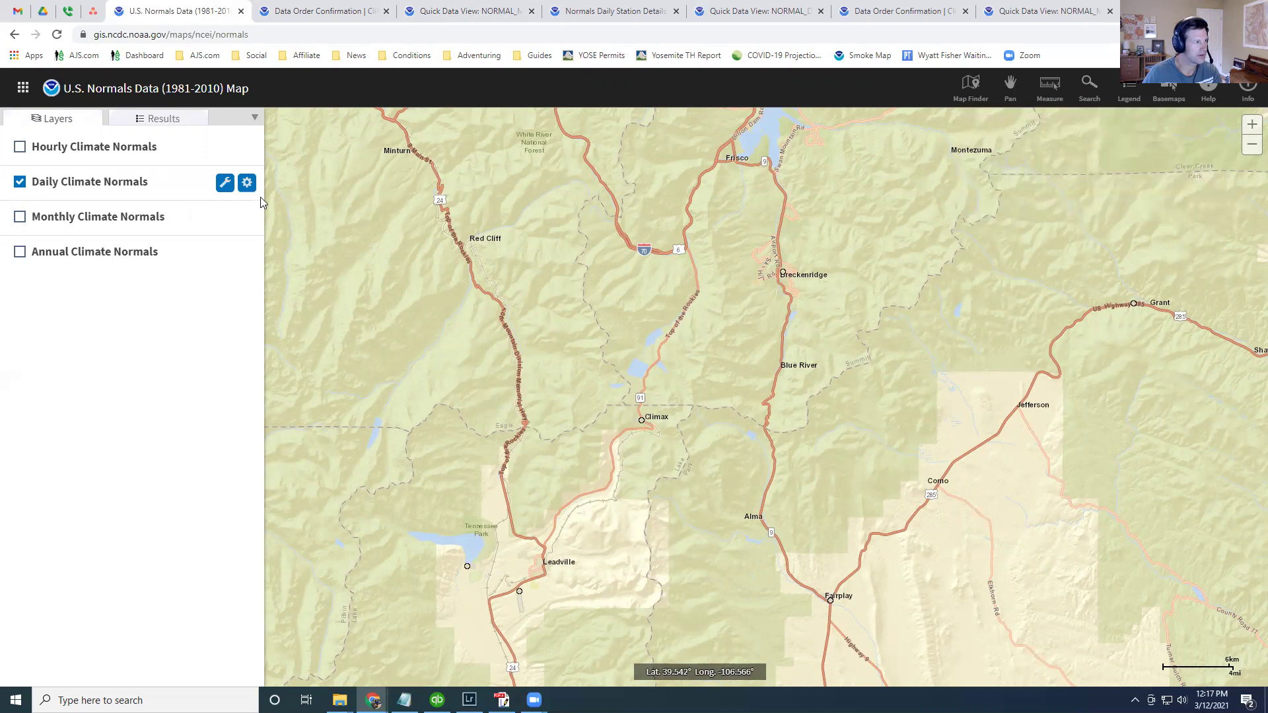
- Identify the Climax station with the Daily Climate Normals tools and open its station details
{"action": "left_click", "coordinate": [224, 183]}
{"action": "left_click", "coordinate": [998, 166]}
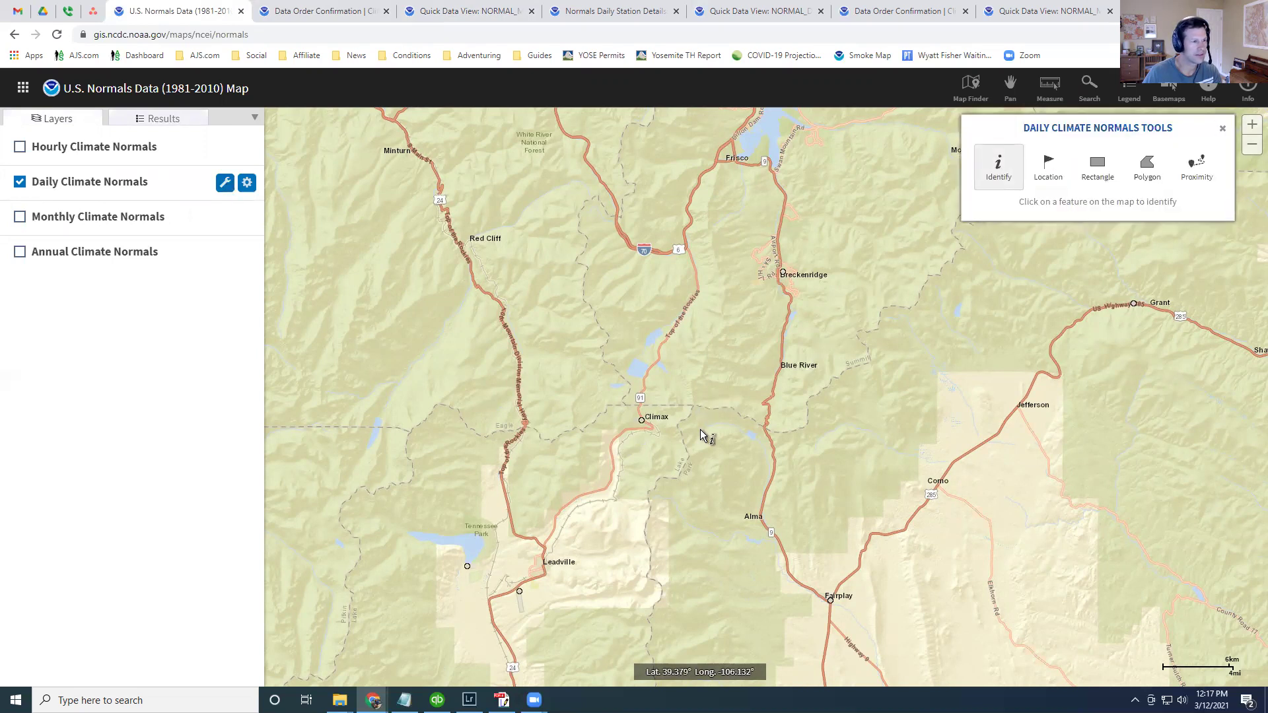
{"action": "left_click", "coordinate": [641, 423]}
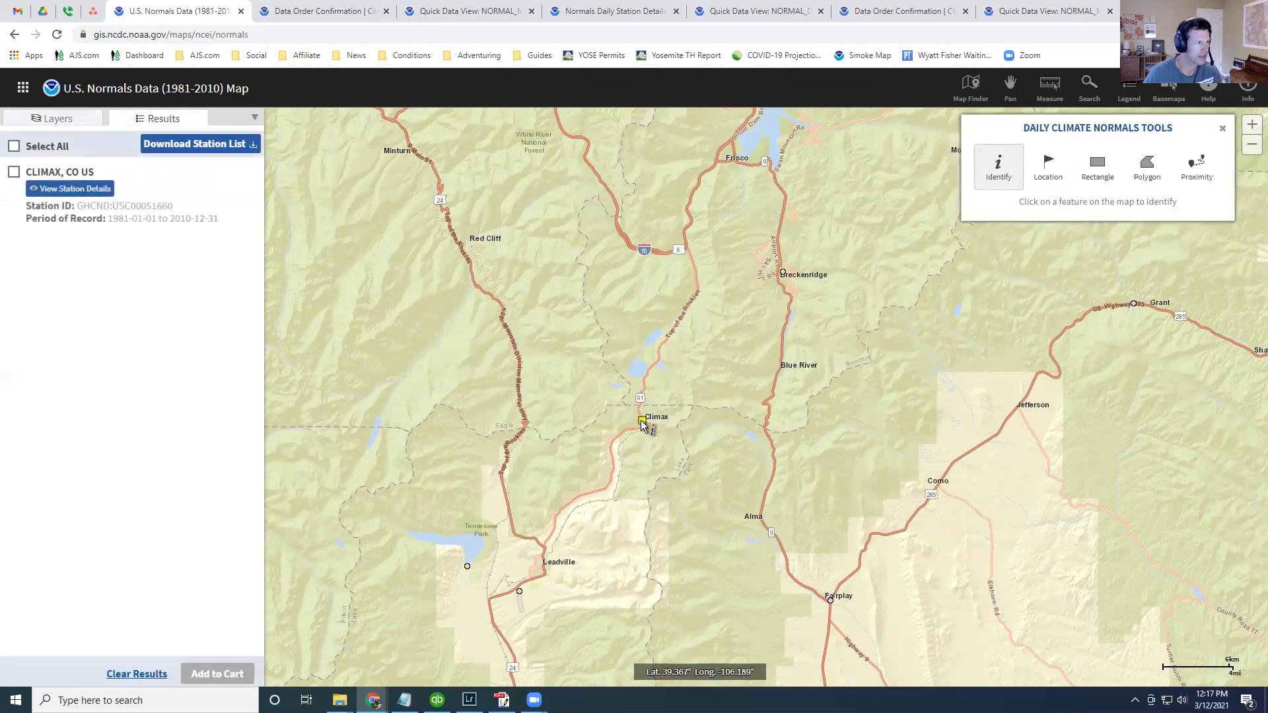
{"action": "left_click", "coordinate": [55, 192]}
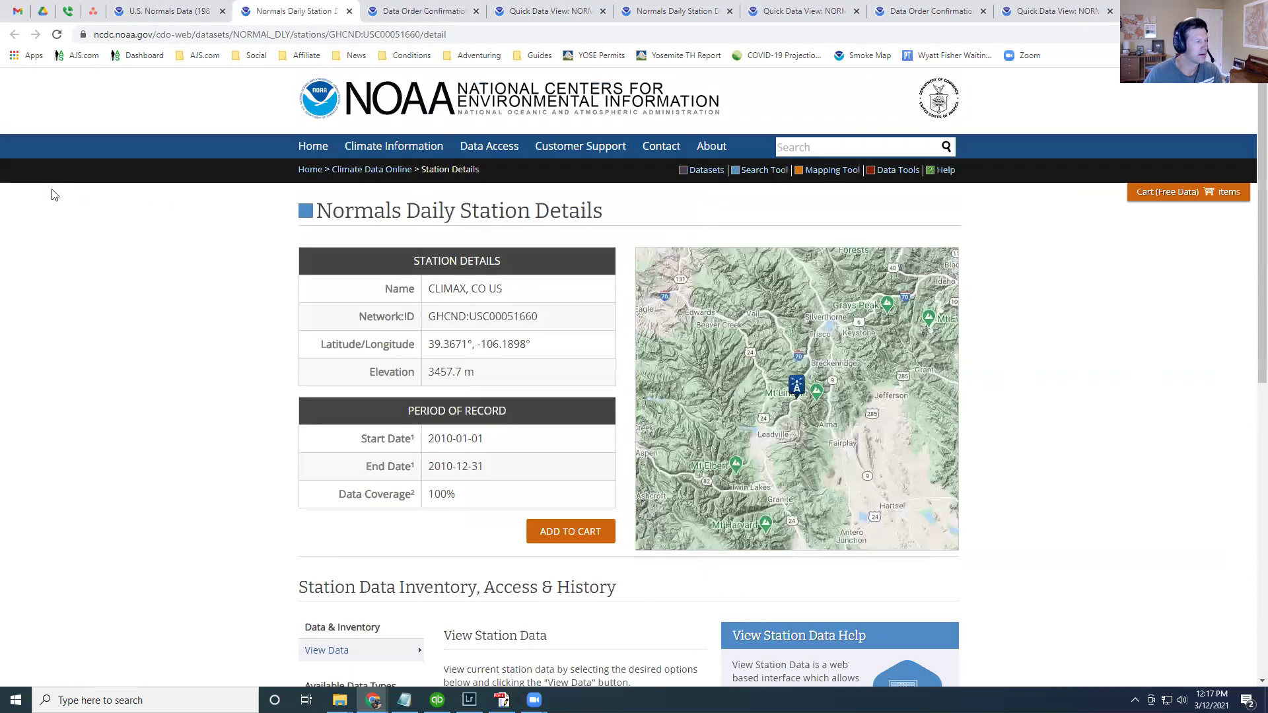
- Select the year 2010 and the month July for the Climax station and view its daily normals data
{"action": "scroll", "coordinate": [260, 278], "scroll_direction": "down", "scroll_amount": 4}
{"action": "left_click", "coordinate": [504, 461]}
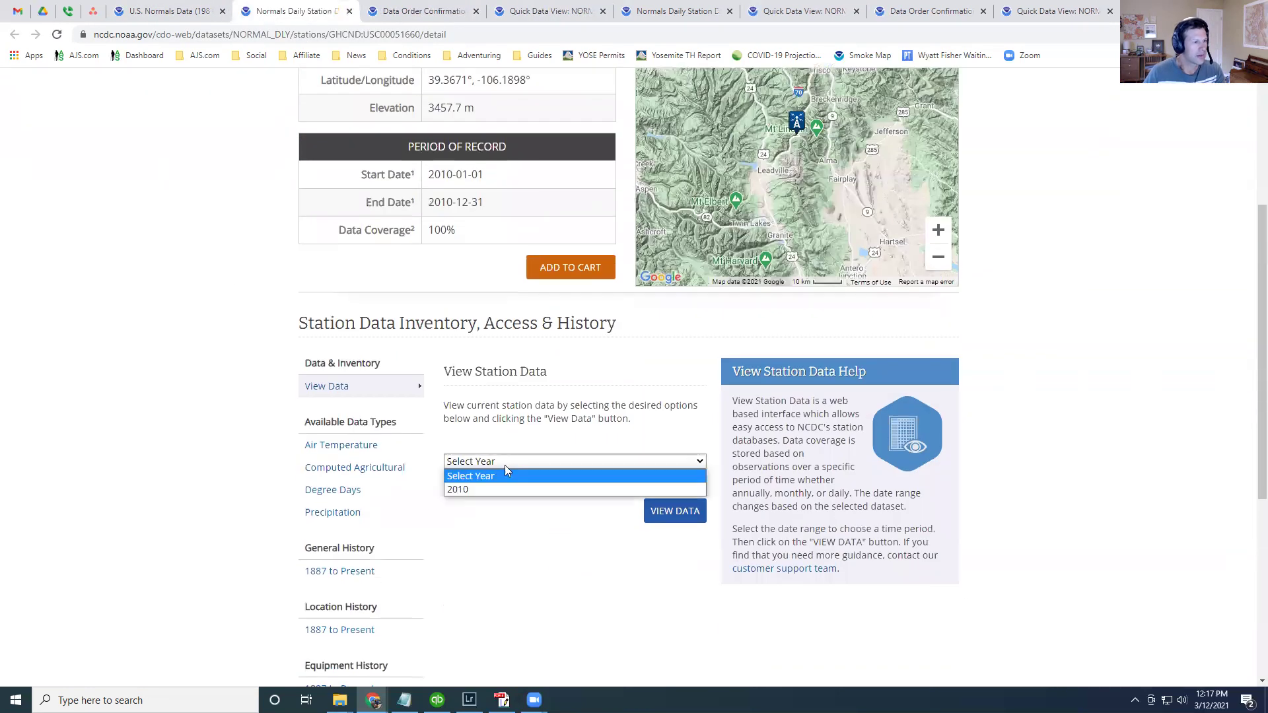
{"action": "left_click", "coordinate": [498, 490]}
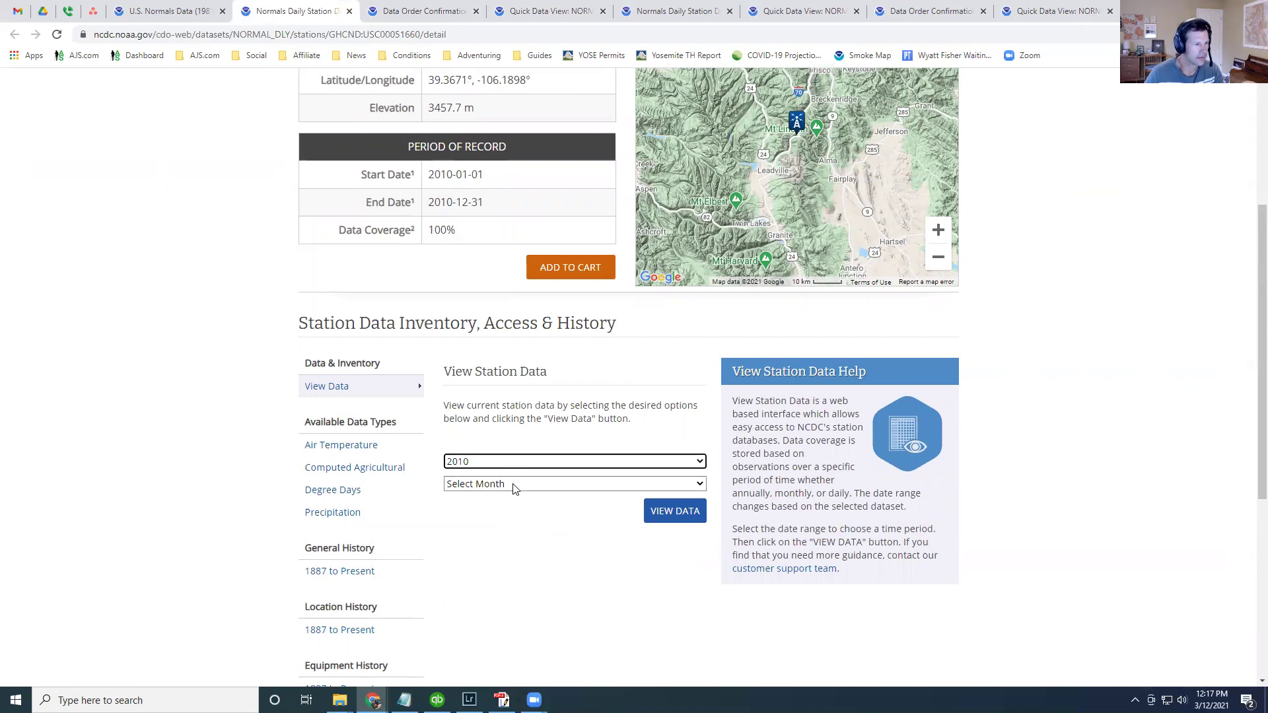
{"action": "left_click", "coordinate": [513, 484]}
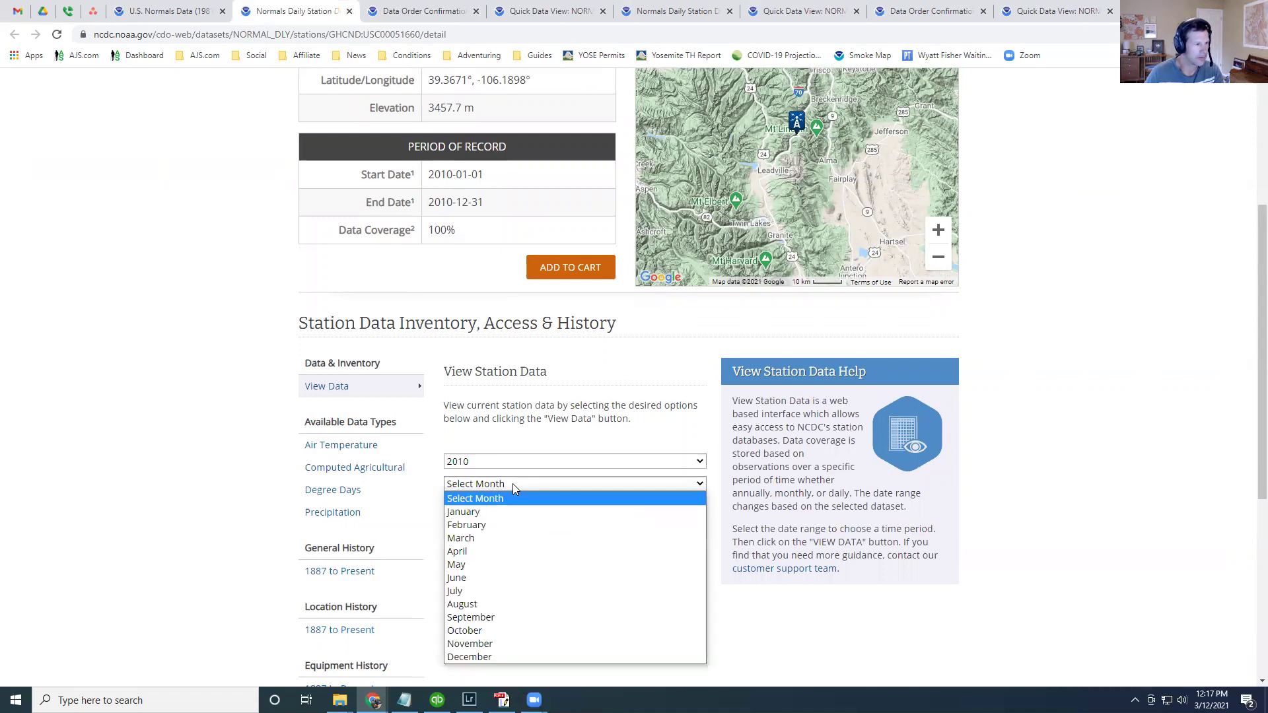
{"action": "left_click", "coordinate": [492, 590]}
{"action": "left_click", "coordinate": [647, 515]}
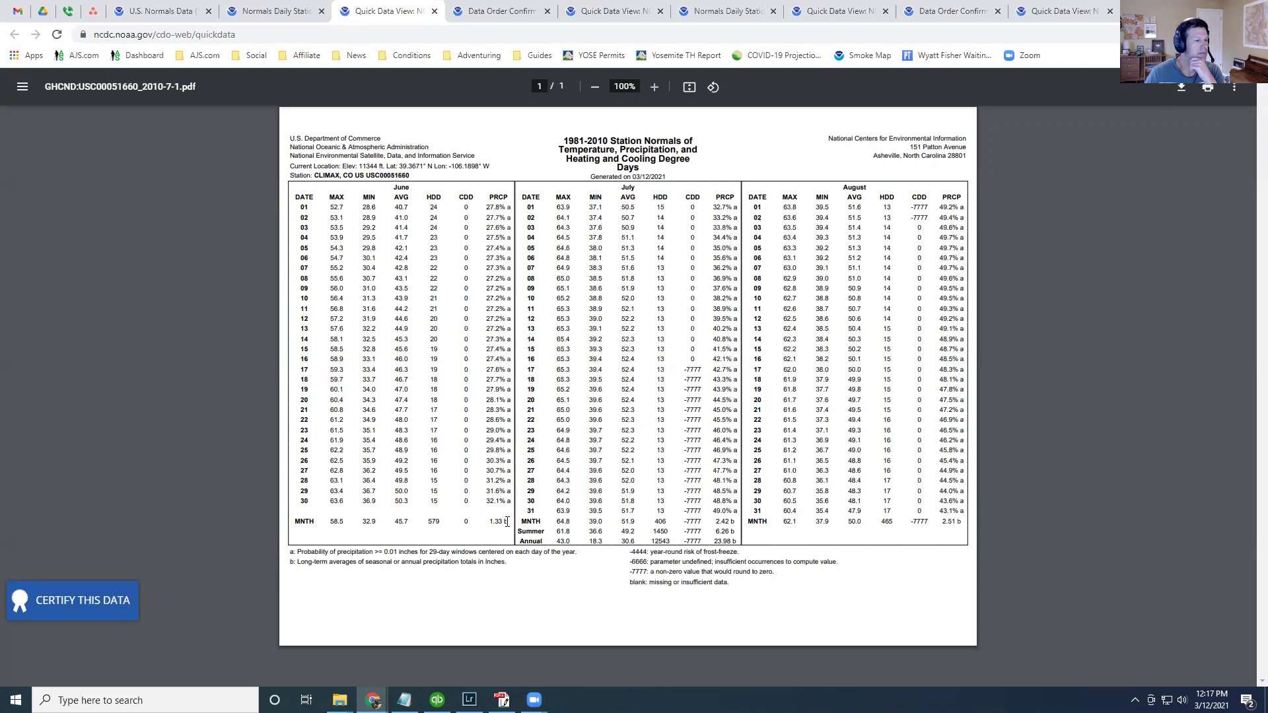
- Examine the daily normals report's June precipitation total and the daily precipitation probabilities for August
{"action": "left_click_drag", "start_coordinate": [506, 521], "coordinate": [492, 522]}
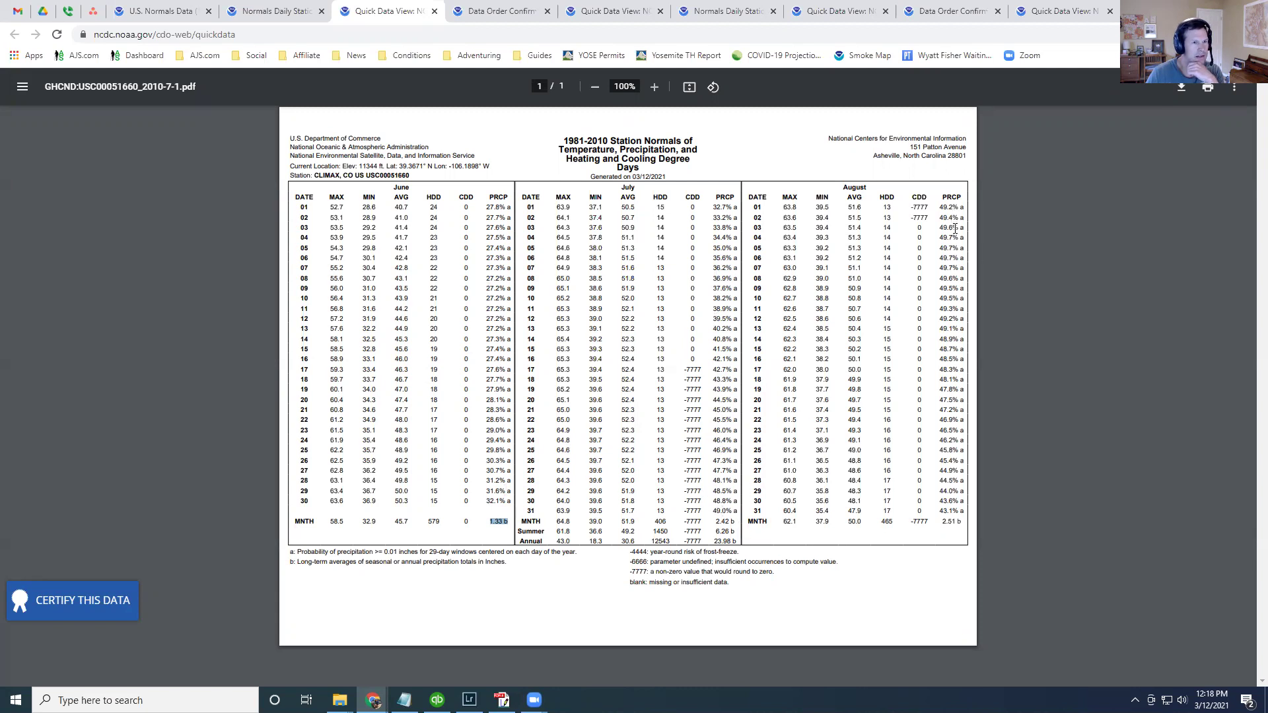
{"action": "left_click_drag", "start_coordinate": [954, 299], "coordinate": [943, 298]}
{"action": "left_click", "coordinate": [943, 297]}
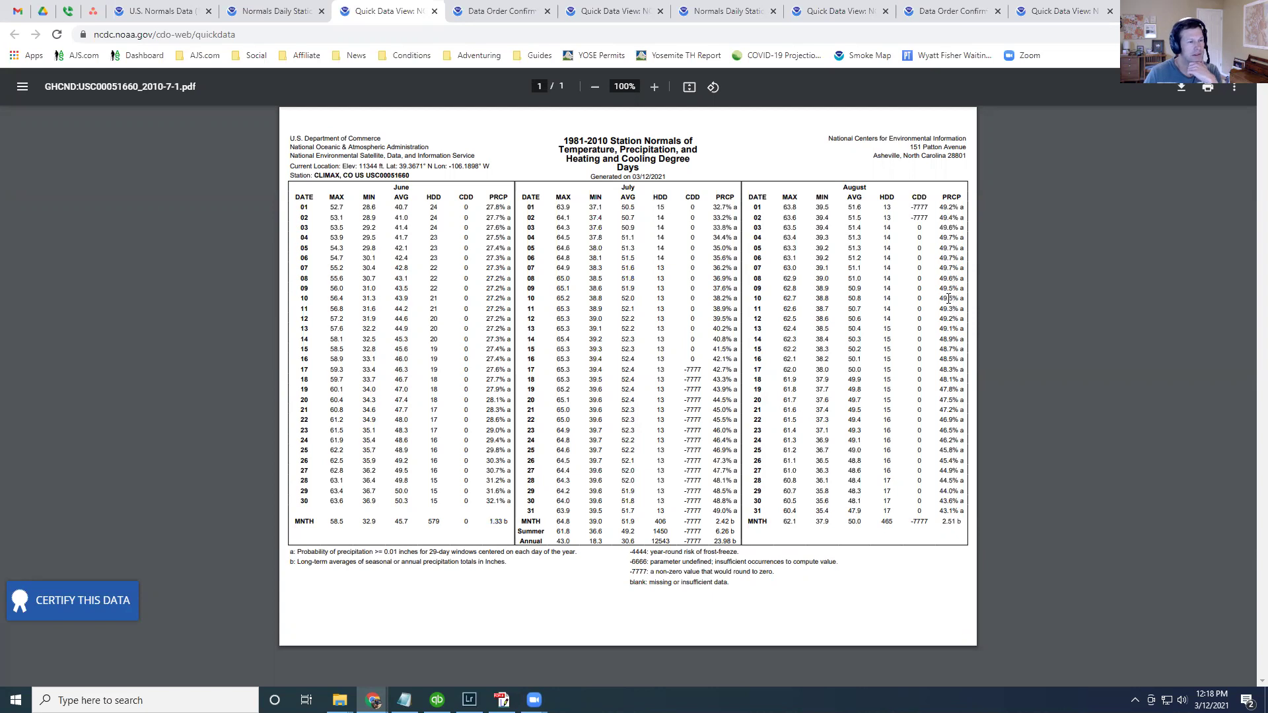